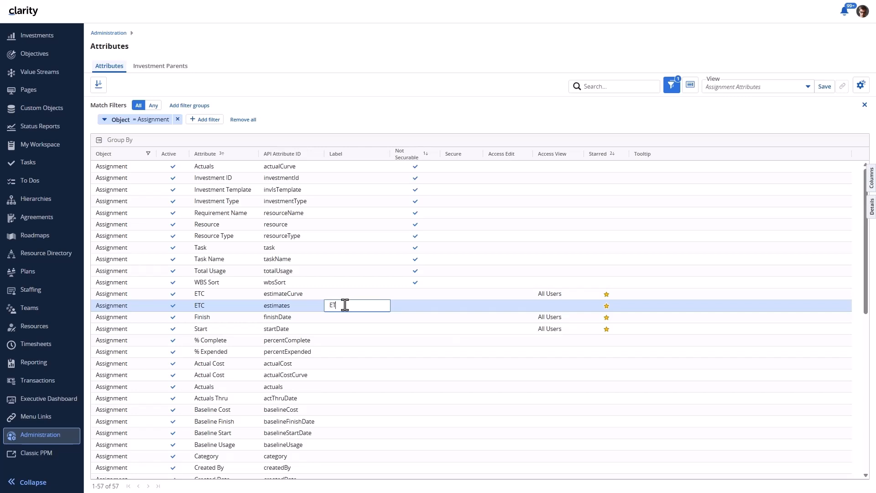
Label the ETC attribute 'ETC Scalar' and paste in its tooltip text.
text(Scalar)
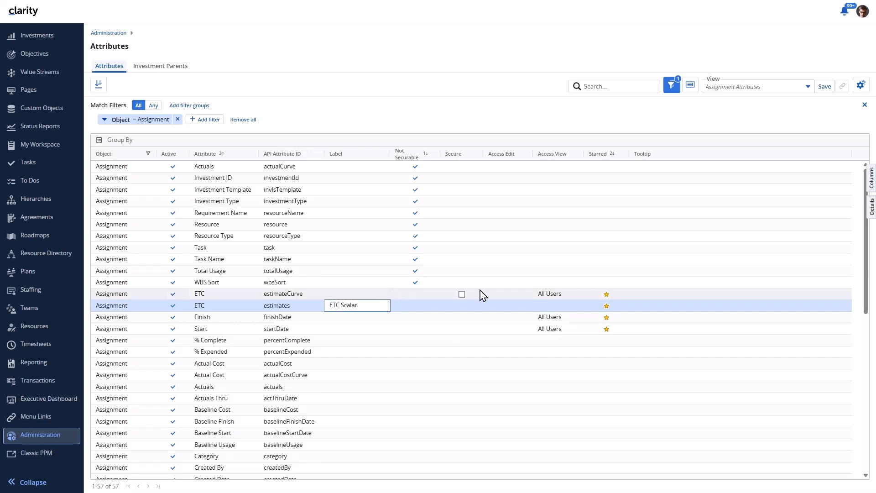
click(681, 305)
click(681, 306)
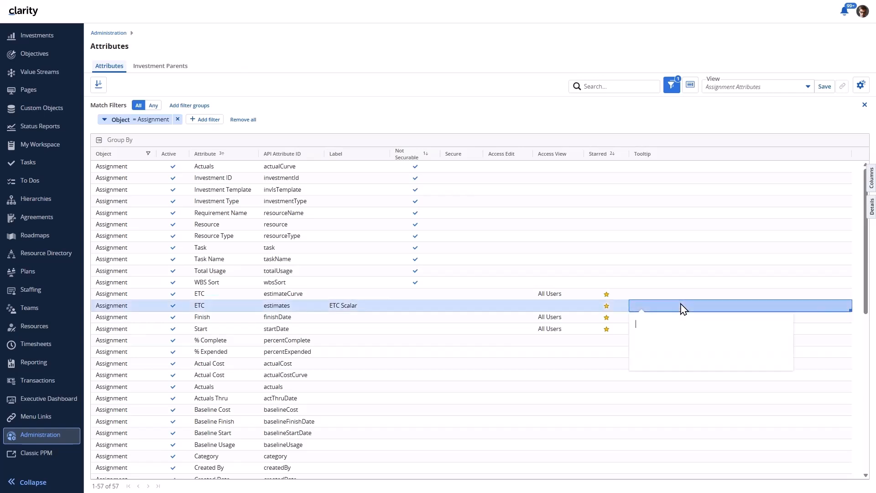
text(This is the scalar field.)
key(Return)
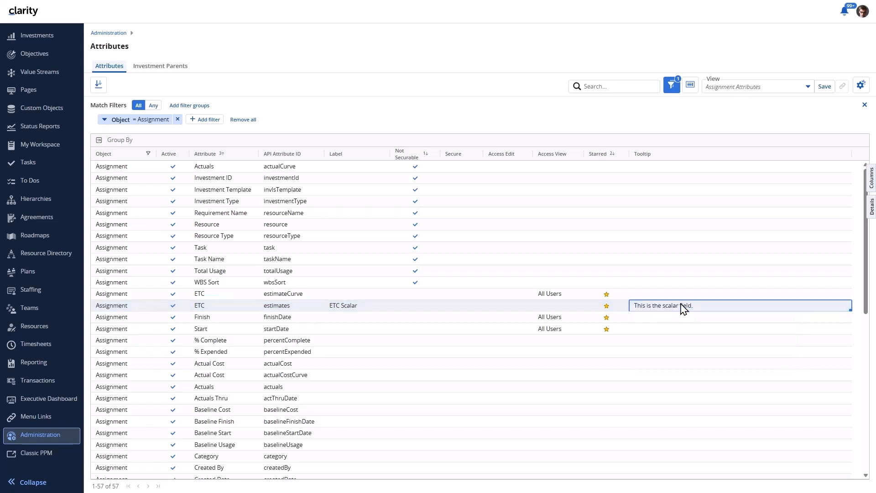
Mark ETC Scalar as Secure and grant All Users view access.
mouse_move(456, 308)
click(462, 306)
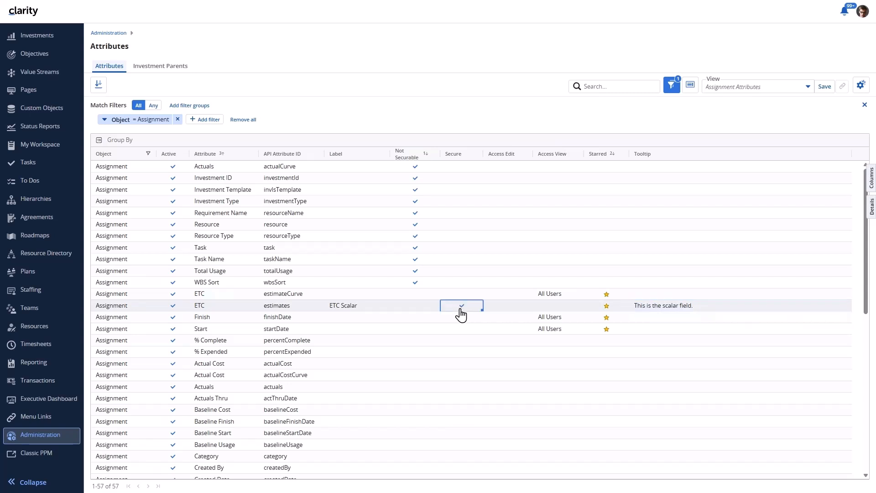
click(550, 311)
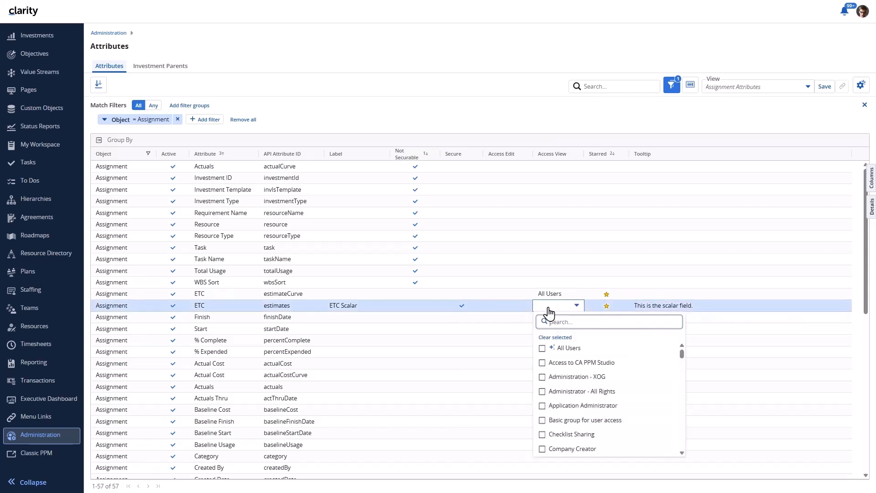
click(543, 349)
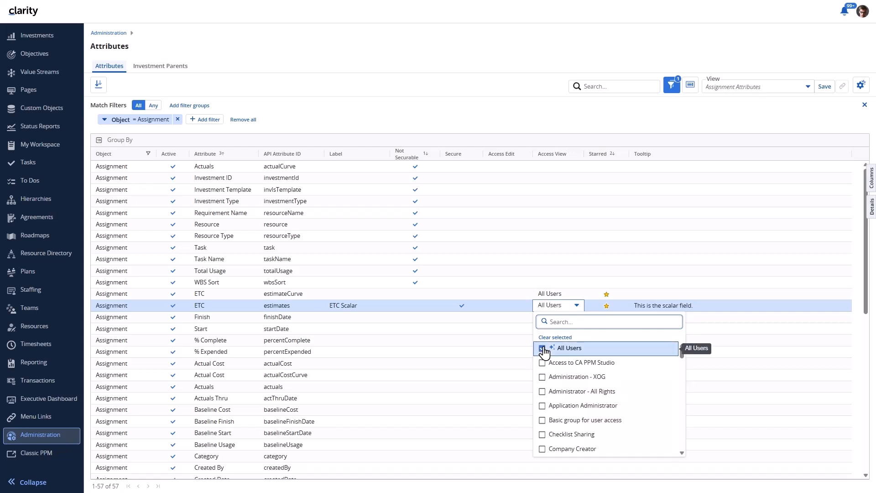
click(583, 123)
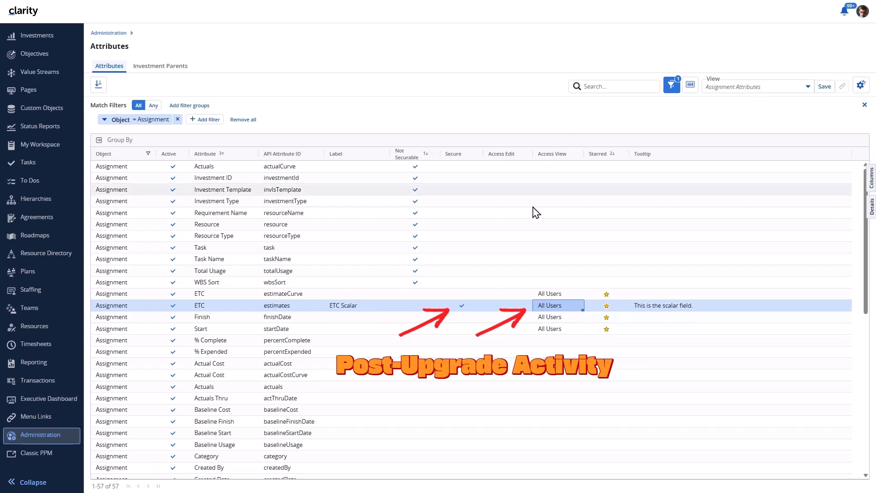
Grant edit access on ETC Scalar to the Modern UX DL group, found by searching 'dl'.
click(498, 306)
click(497, 308)
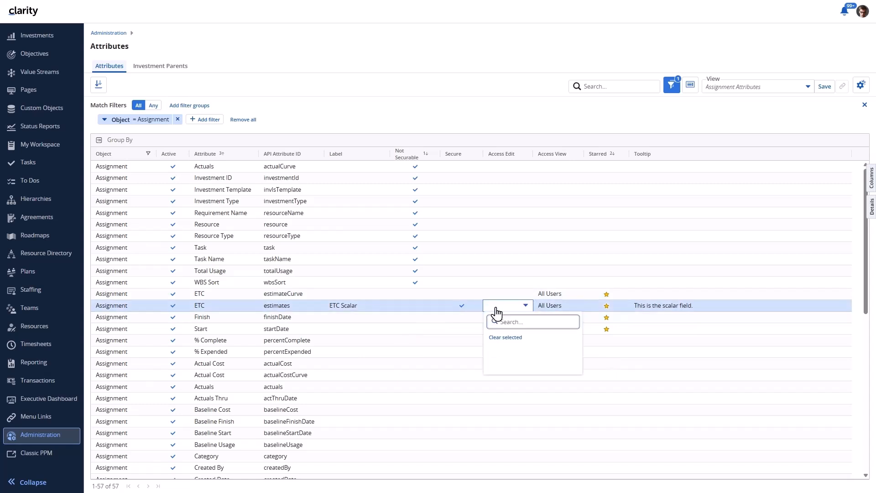
text(dl)
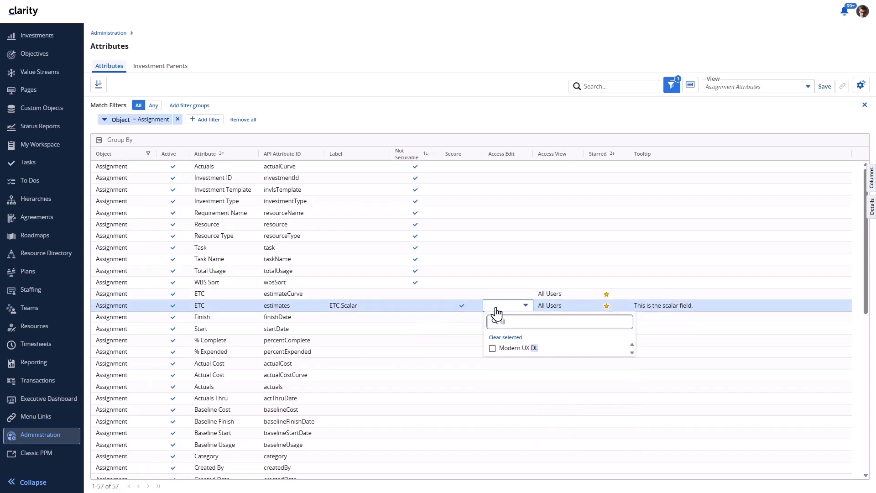
click(508, 352)
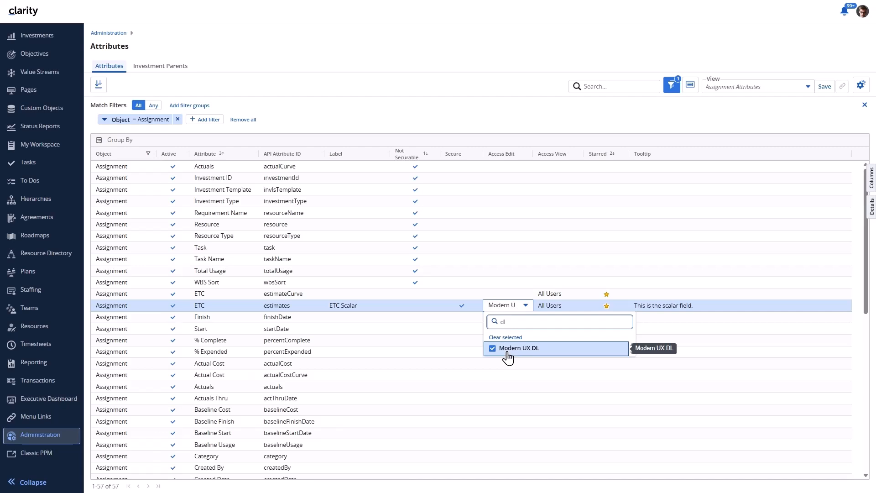
click(597, 131)
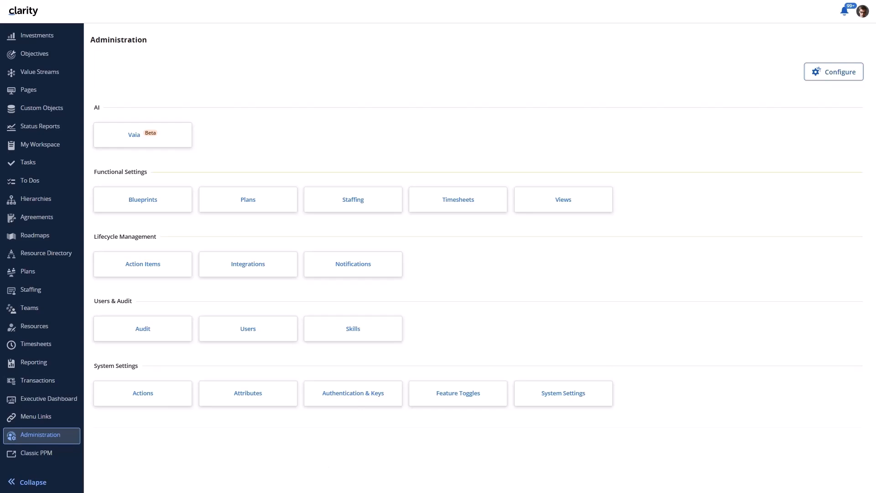
Open Feature Toggles and review the Return Parent Tasks when Filtering toggle.
click(448, 400)
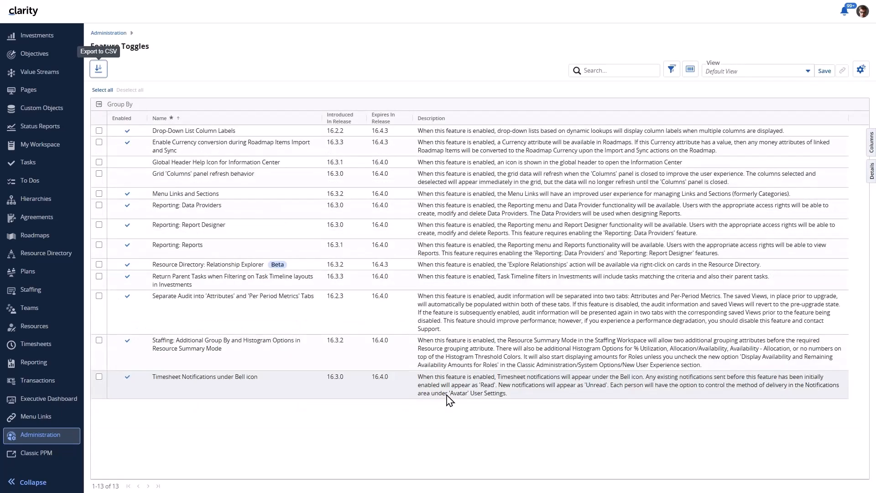
click(229, 282)
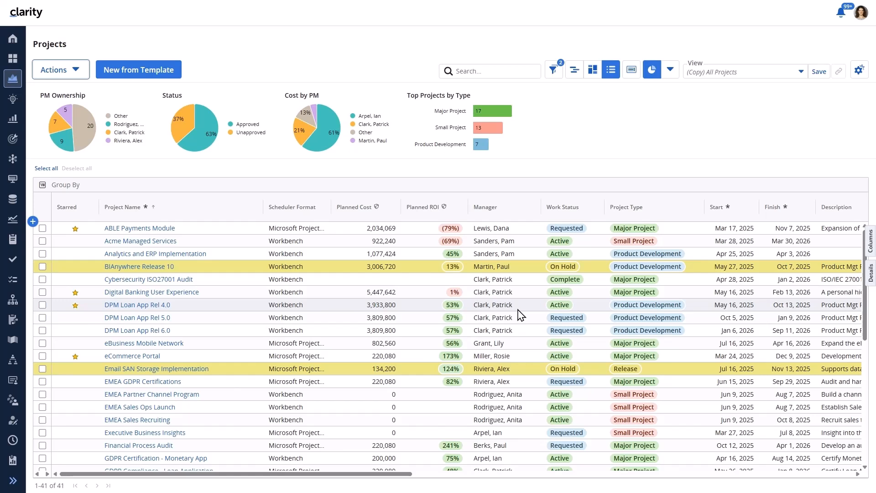
Open the ABLE Payments Module tasks and turn on Show Expandable Tree in View Options.
click(170, 231)
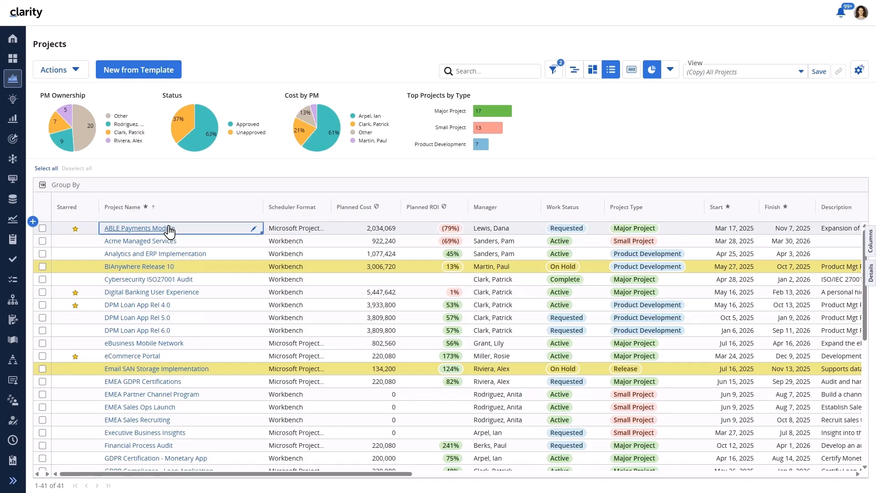
click(169, 230)
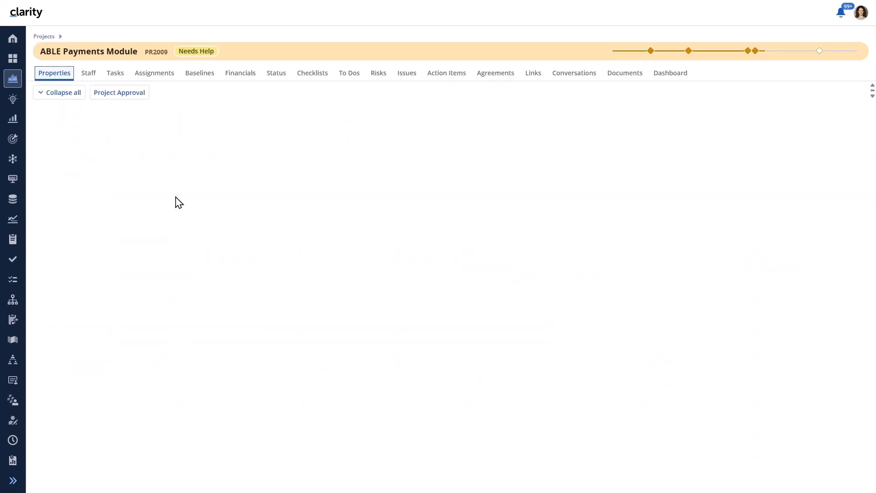
click(118, 74)
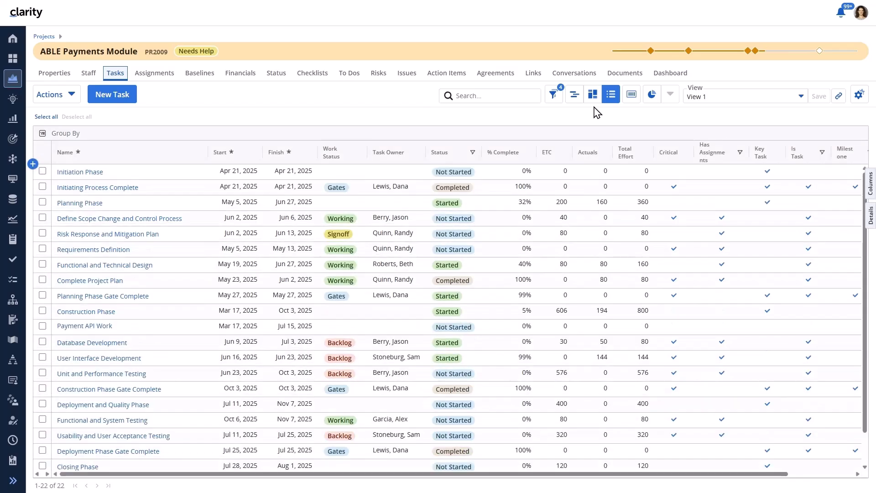
click(860, 95)
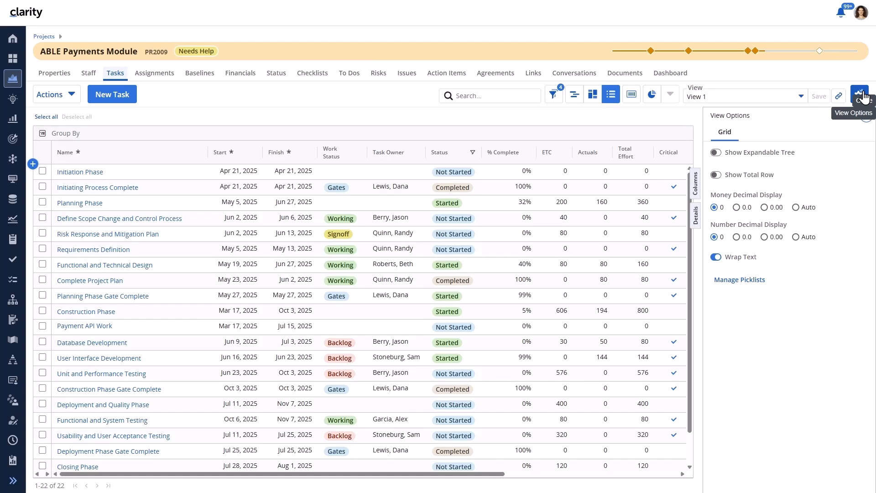
click(792, 157)
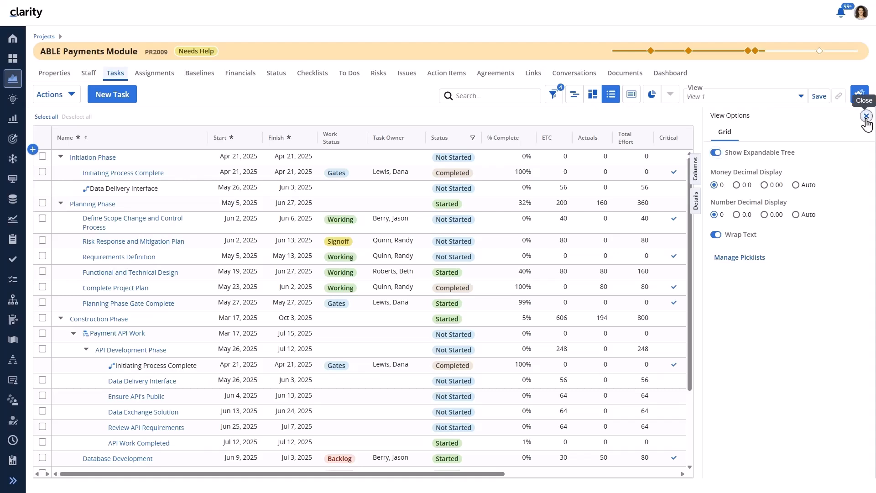
click(860, 95)
Collapse all tasks, then expand Initiation, Planning, Construction Phase and its Payment API Work.
right_click(251, 222)
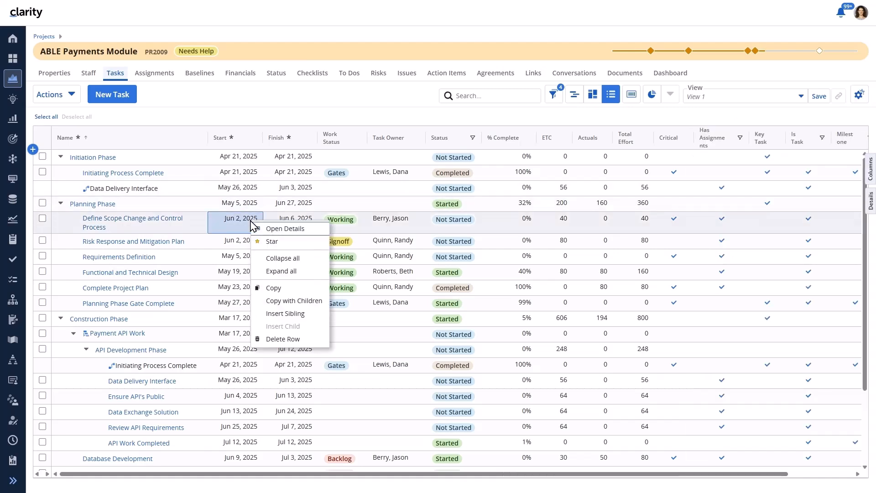
click(265, 257)
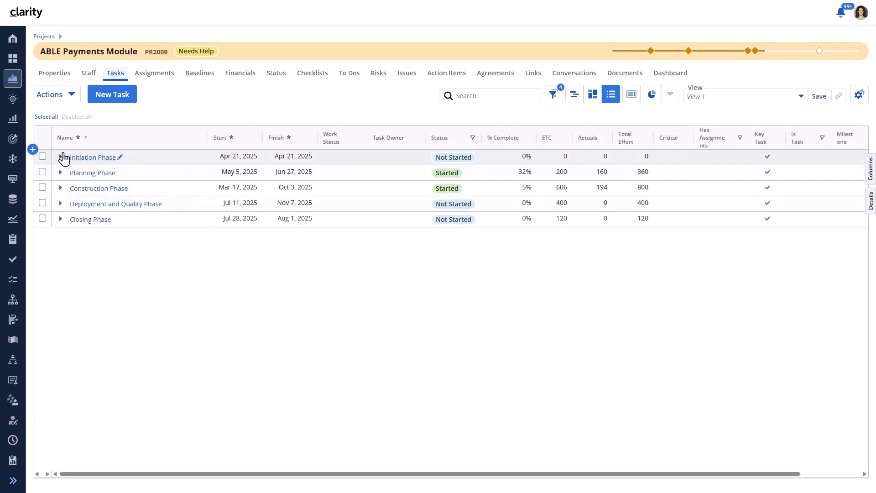
click(61, 157)
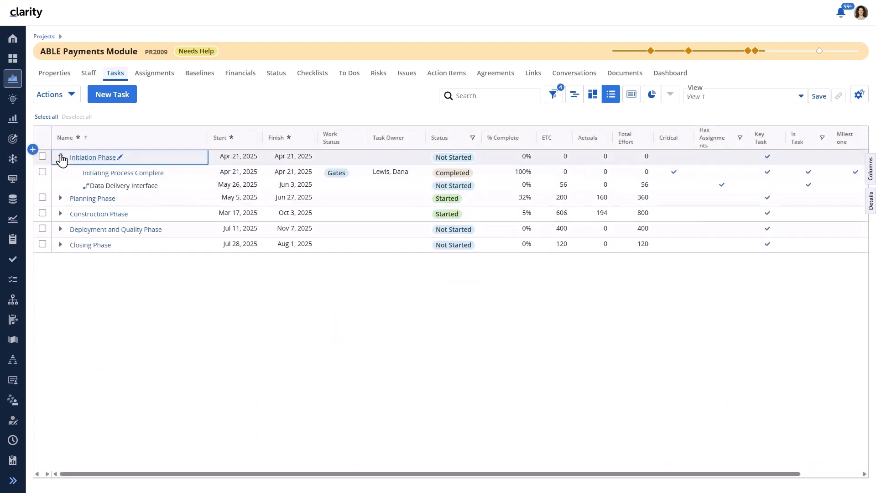
click(60, 204)
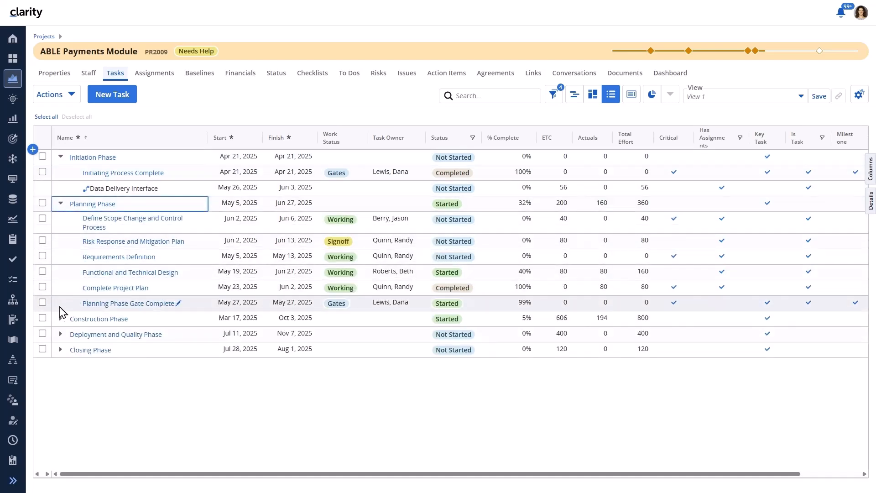
click(61, 319)
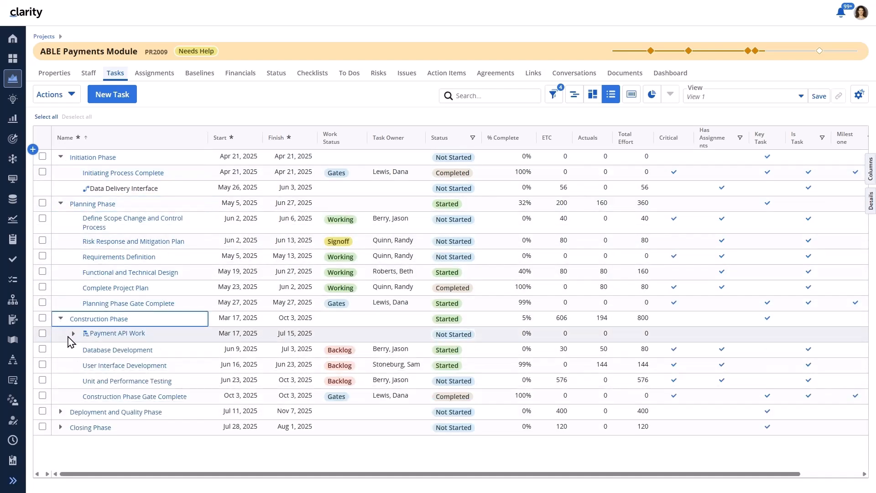
click(72, 337)
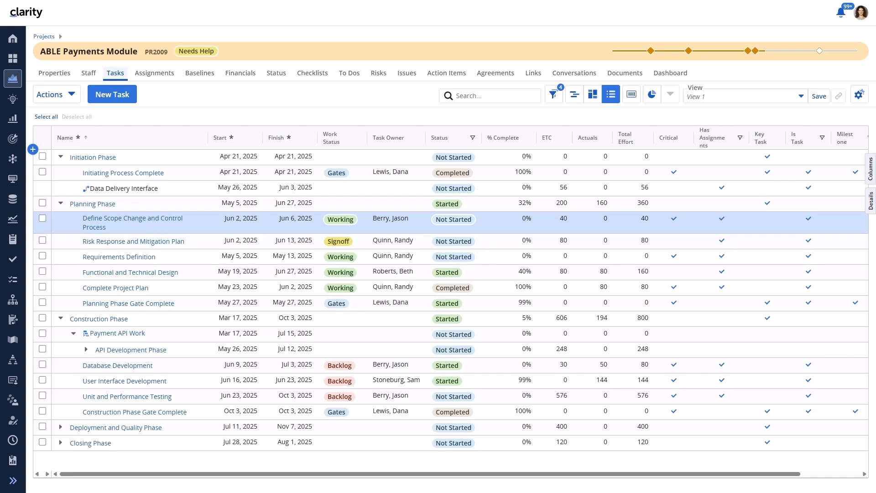
Insert a sibling task 'New Sibling Task' after Complete Project Plan.
right_click(353, 288)
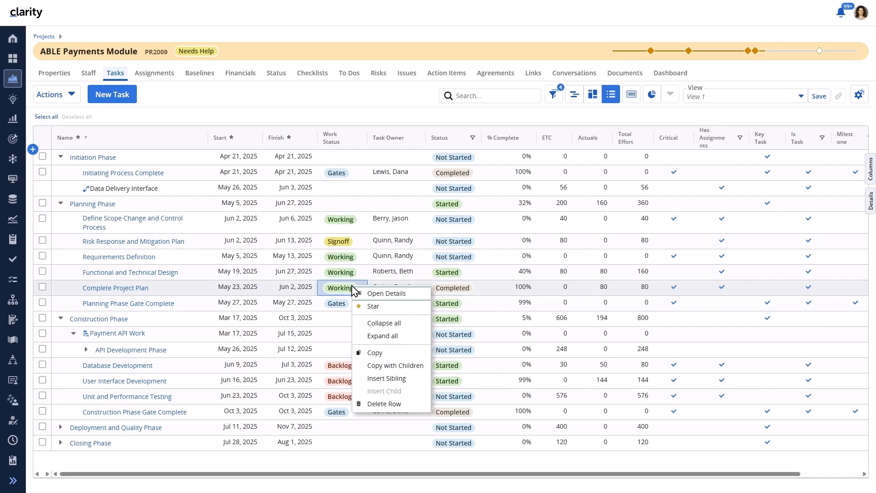
click(385, 378)
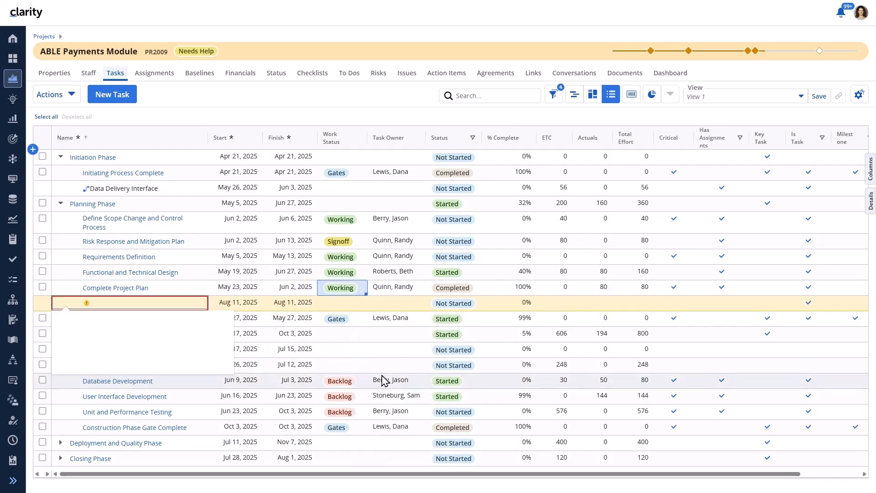
text(New Sibling Task)
key(Return)
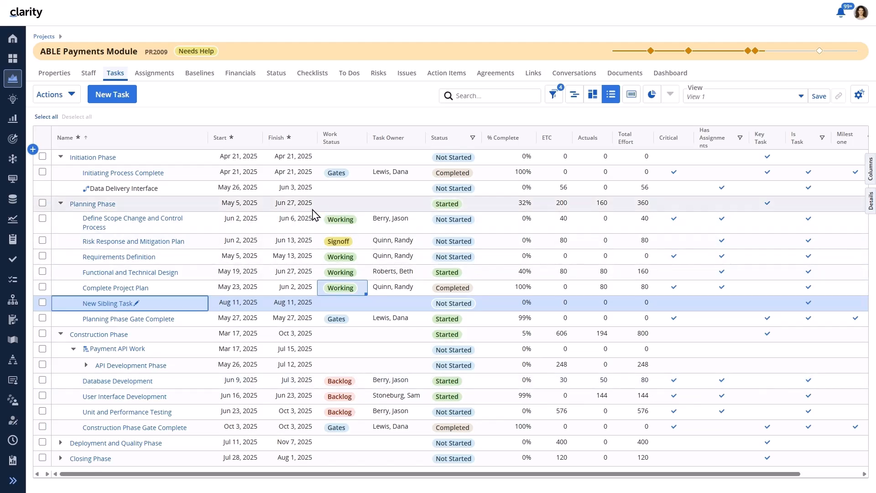
Insert a child task 'New Child Task' under Planning Phase.
right_click(342, 204)
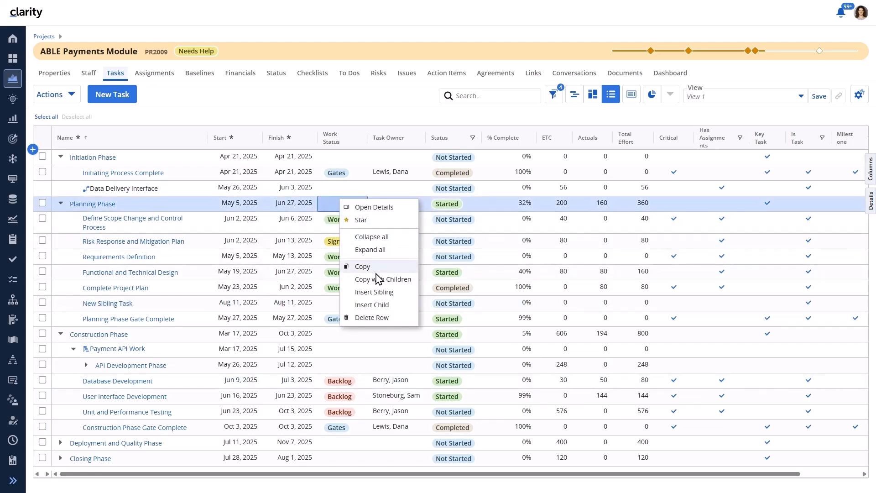
click(372, 305)
text(New Child Task)
key(Return)
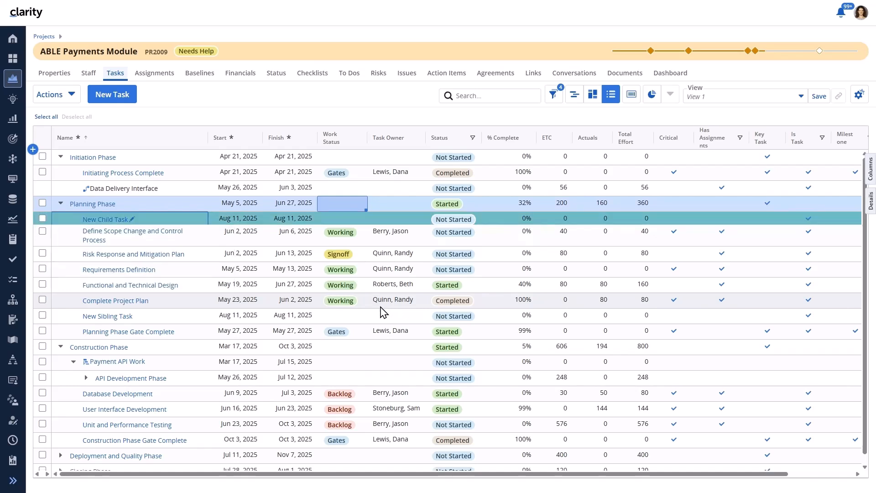
Copy Initiation Phase with its children and expand the duplicated phase.
right_click(333, 159)
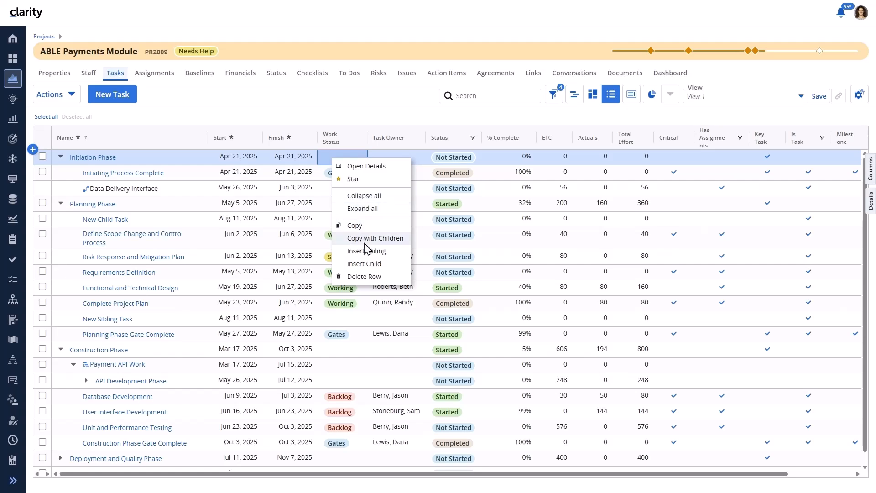
click(365, 238)
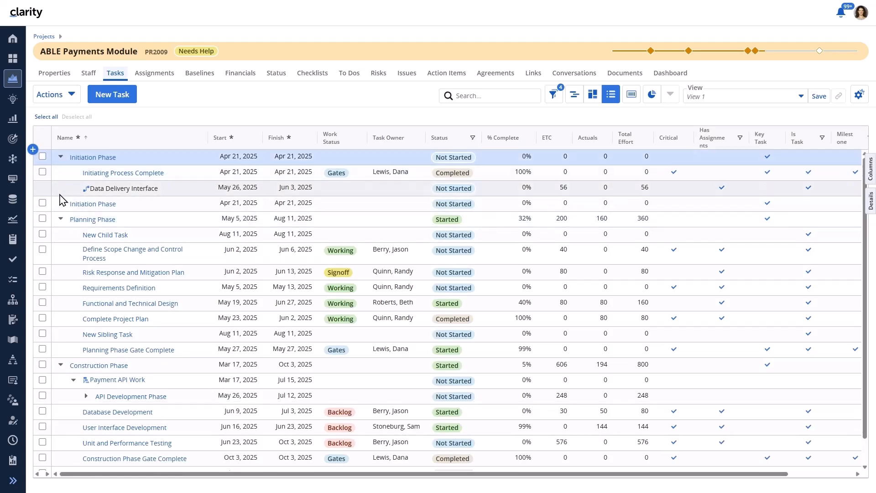
click(172, 164)
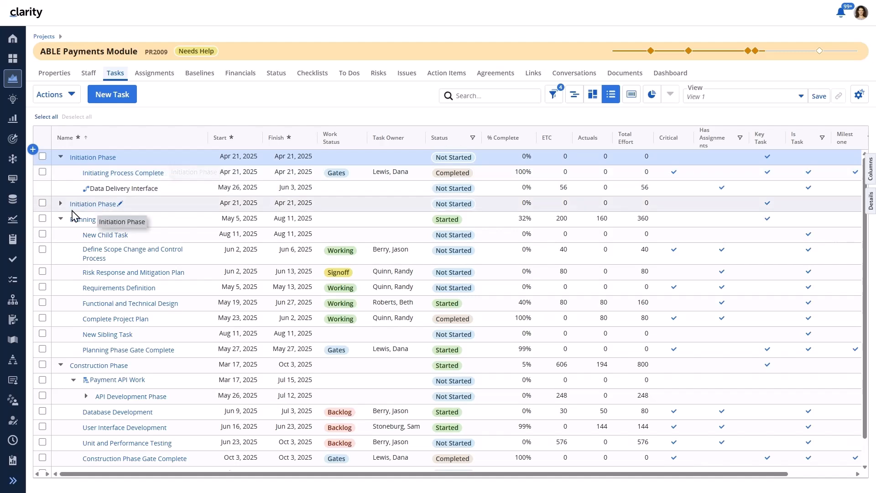
click(61, 204)
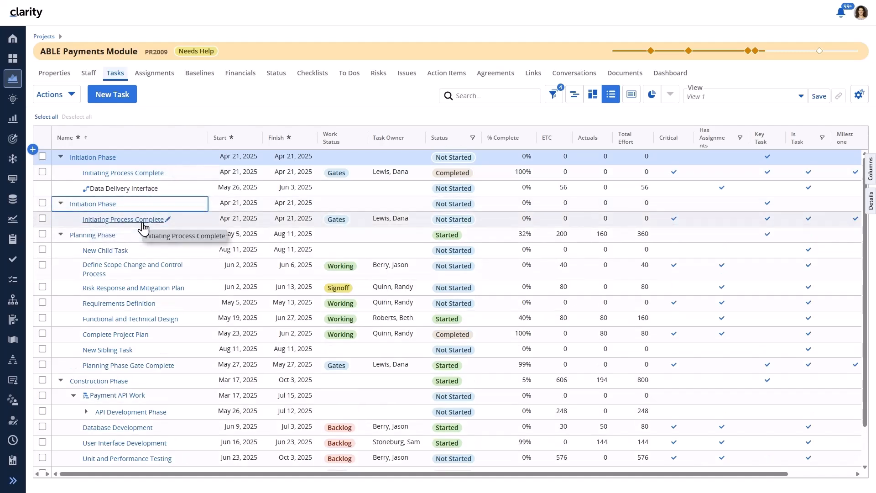
Delete the duplicated Initiation Phase and Initiating Process Complete rows, then open the Actions menu.
right_click(187, 209)
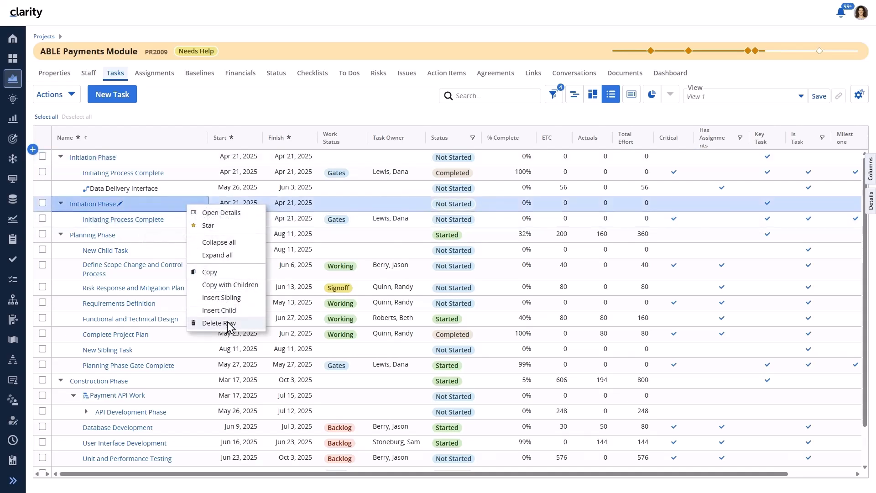
click(42, 218)
click(42, 203)
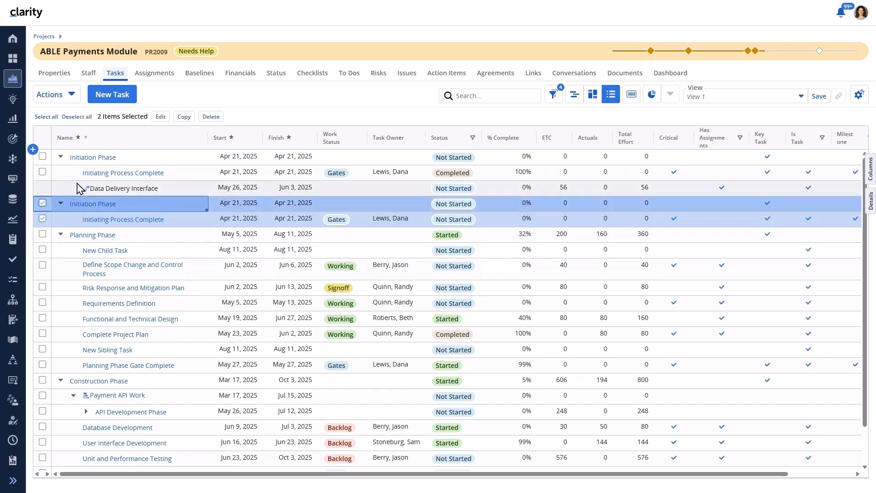
click(210, 117)
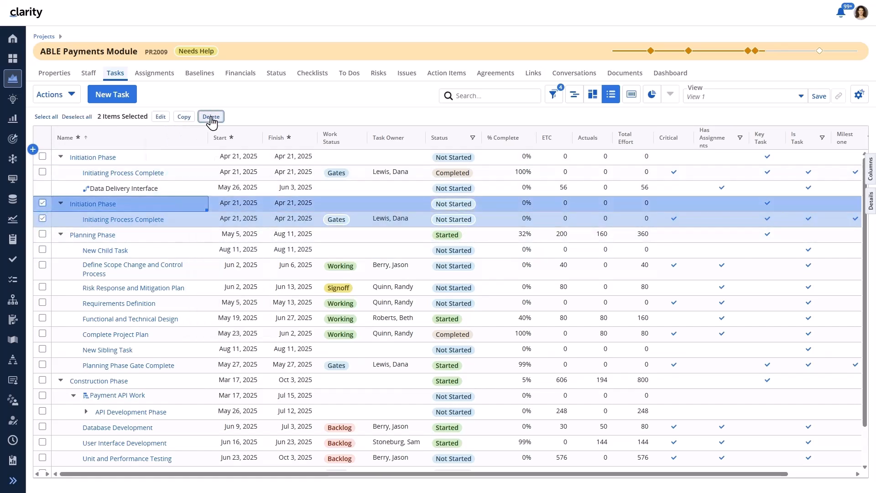
click(265, 164)
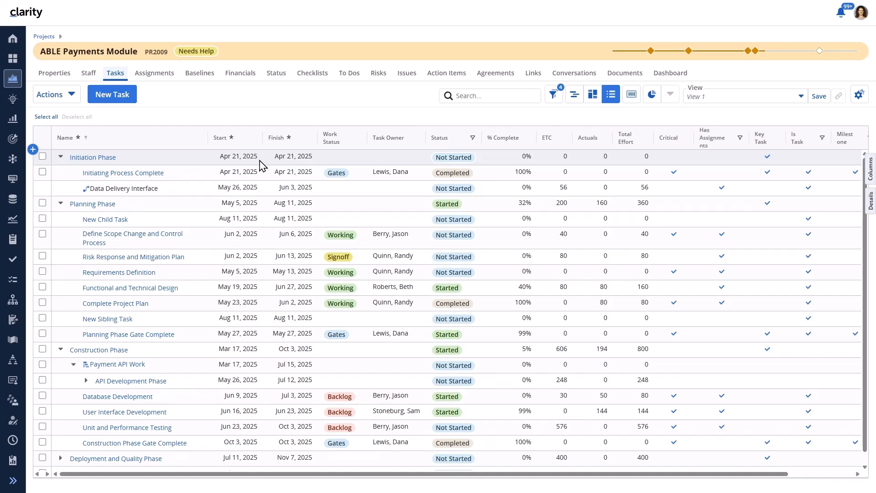
click(68, 98)
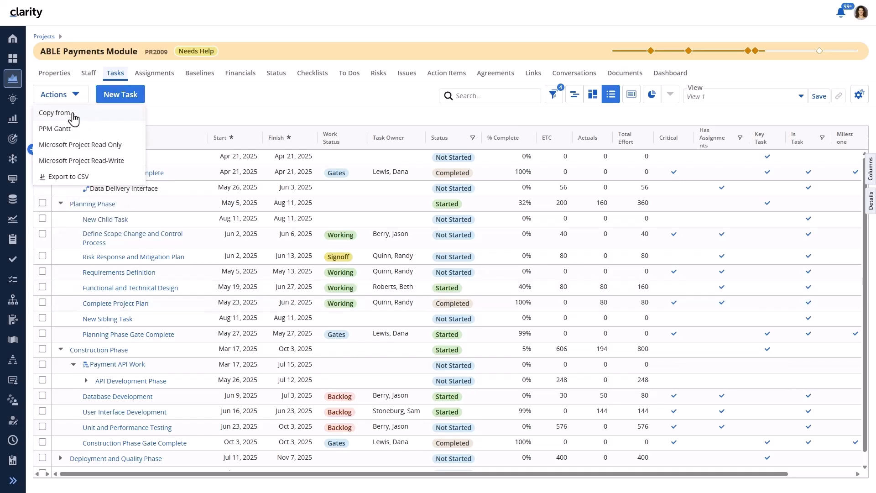
Start Copy from with the Global Compliance Program Office program as the source.
click(73, 116)
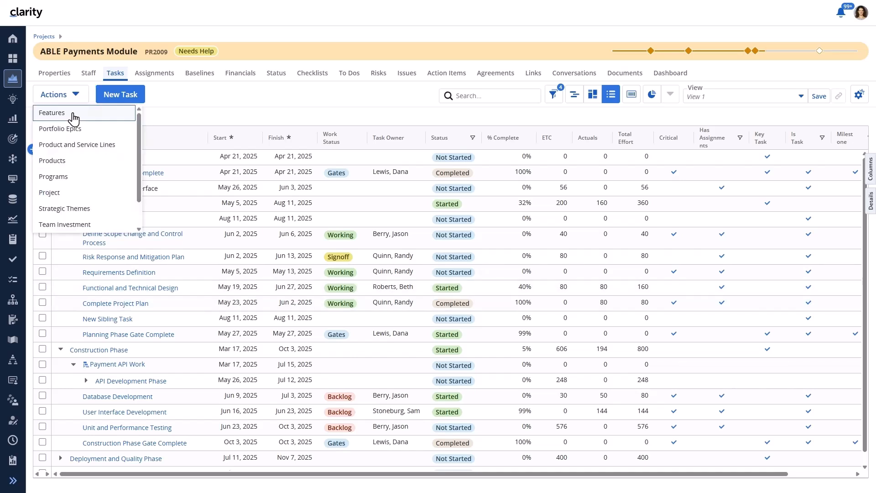
click(68, 175)
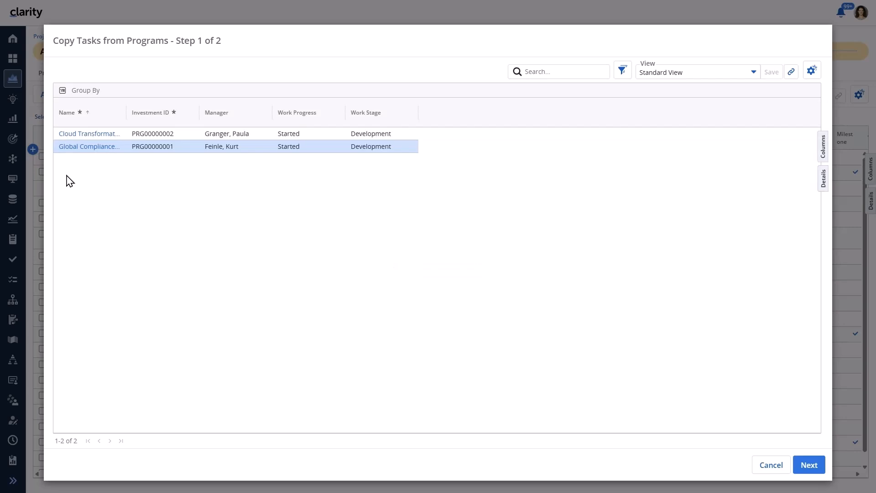
click(78, 150)
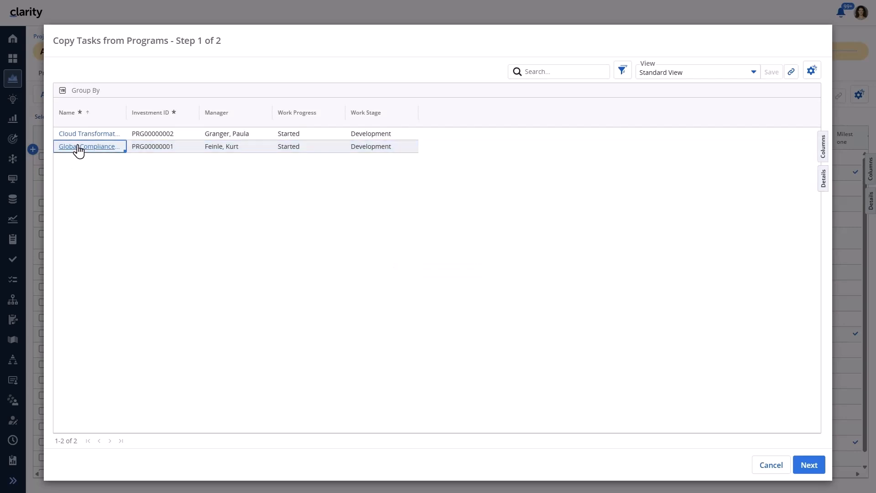
click(816, 468)
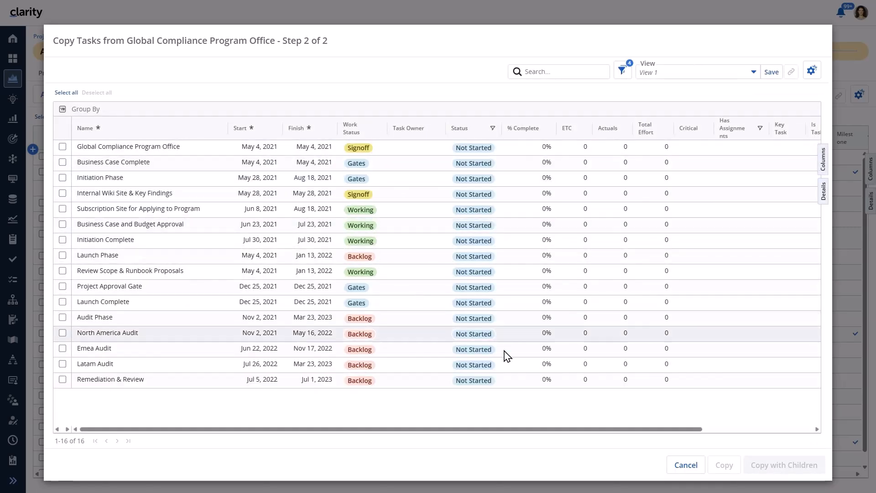
Show the source tasks as an expandable tree and copy Audit Phase with its children.
click(814, 73)
click(733, 131)
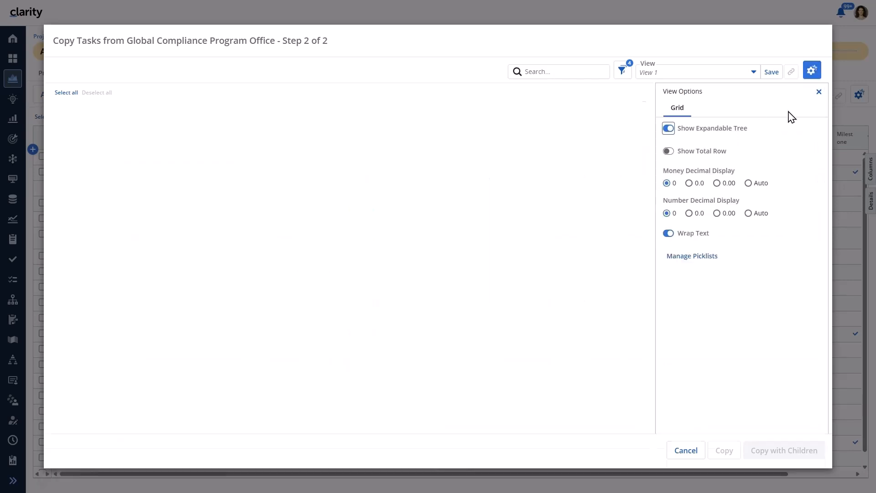
click(819, 91)
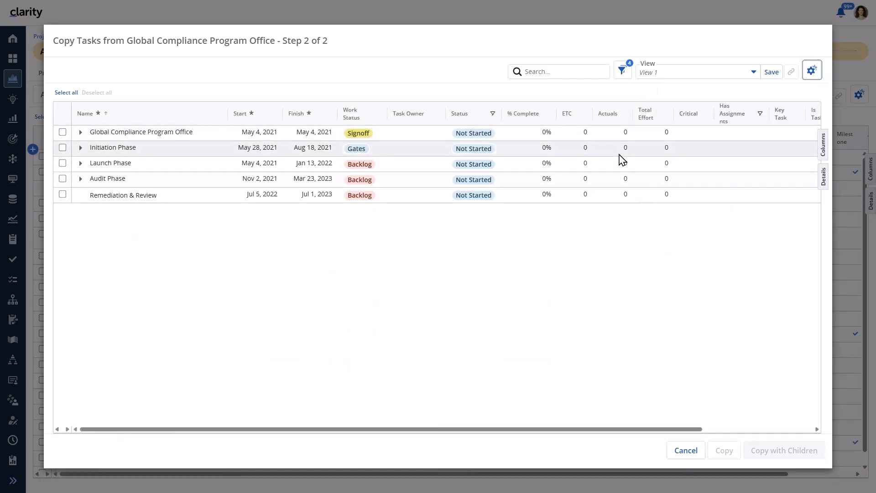
click(79, 132)
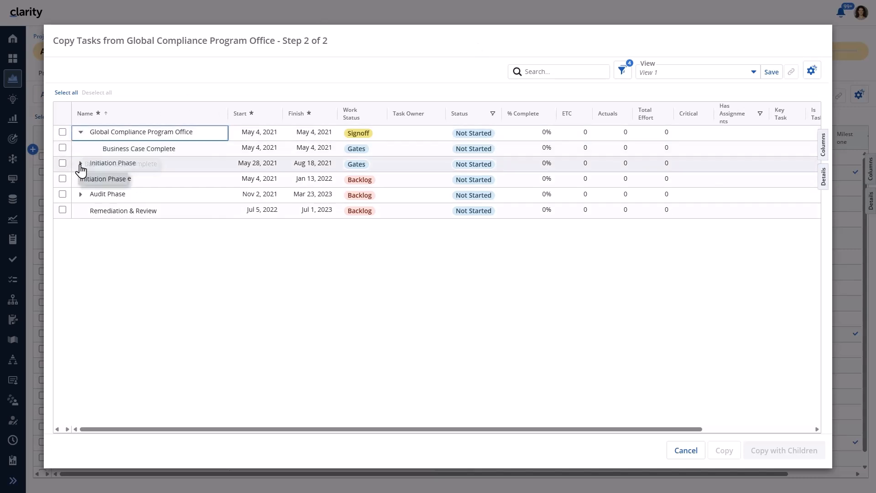
click(80, 163)
click(80, 310)
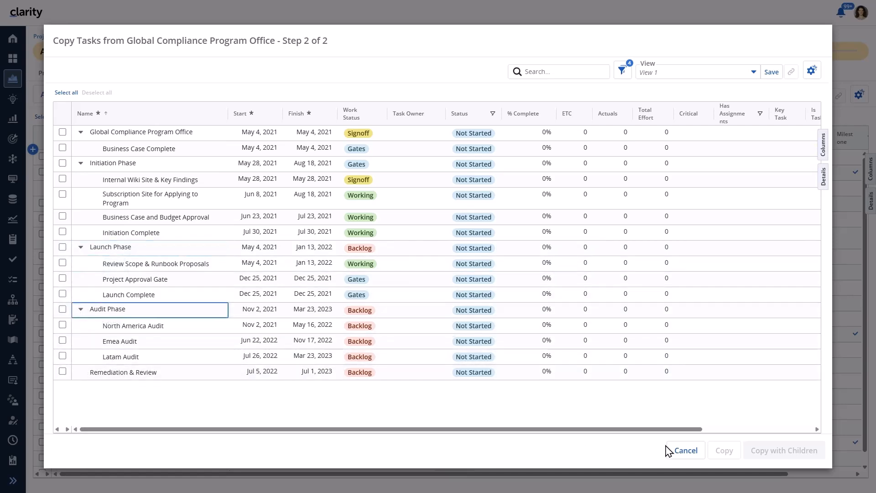
click(63, 309)
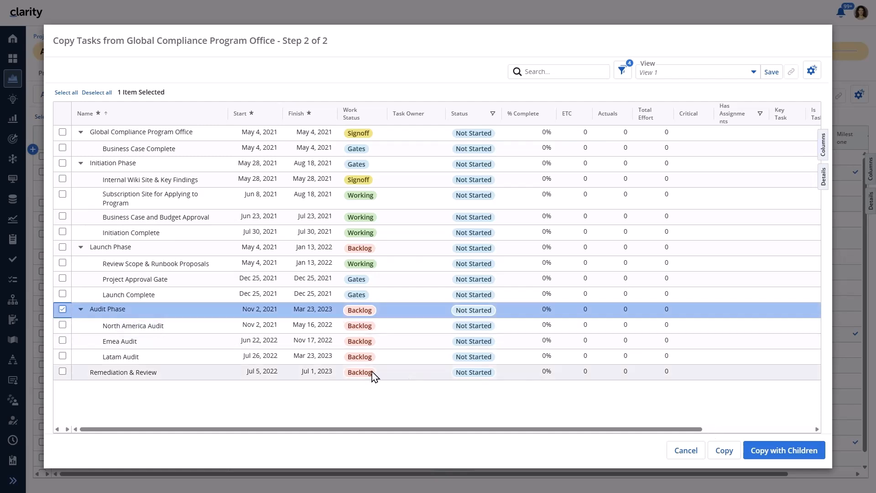
click(758, 458)
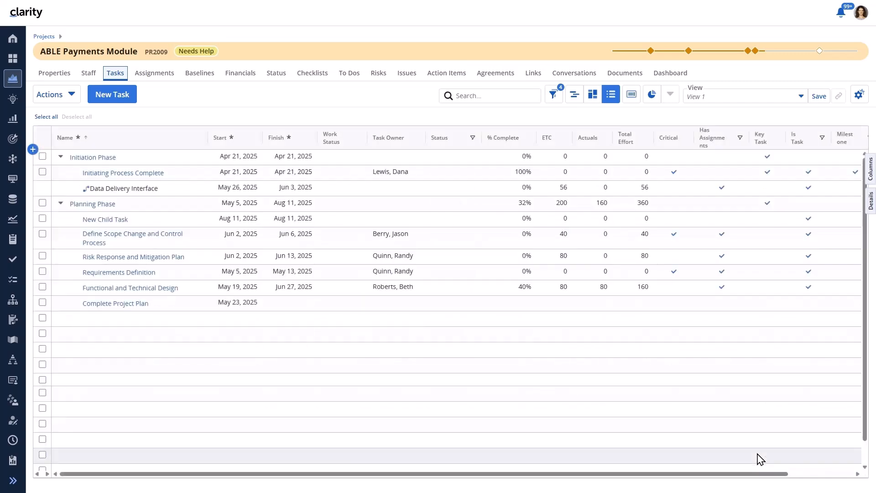
Collapse all phases and expand the new Audit Phase to show North America, Emea and Latam Audit.
right_click(257, 160)
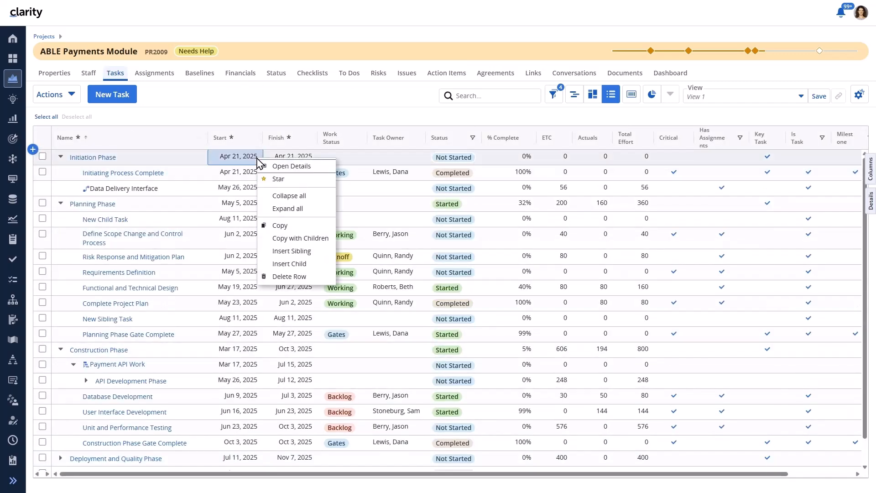
click(288, 197)
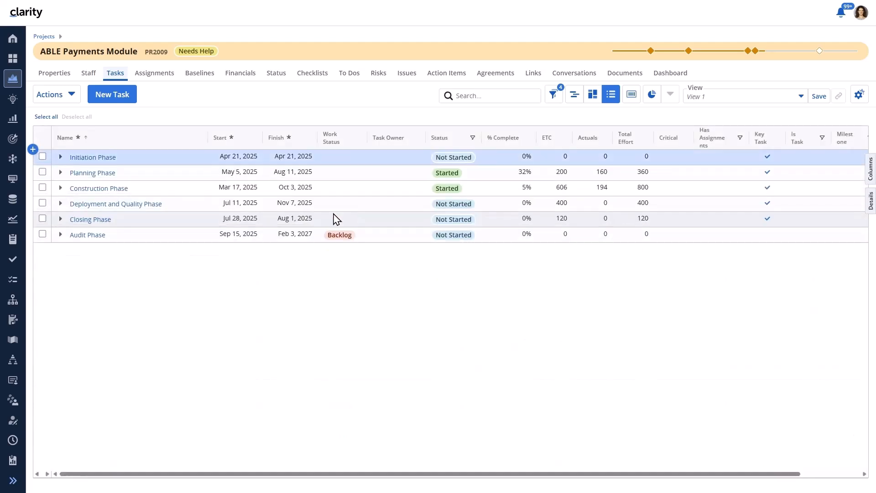
click(60, 235)
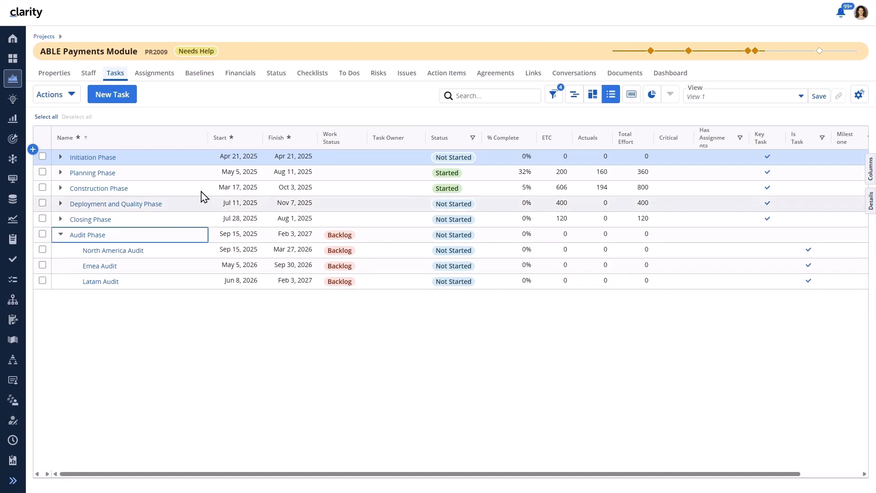
Filter the tasks to Milestone = Yes and expand all phases to show the milestones.
click(554, 95)
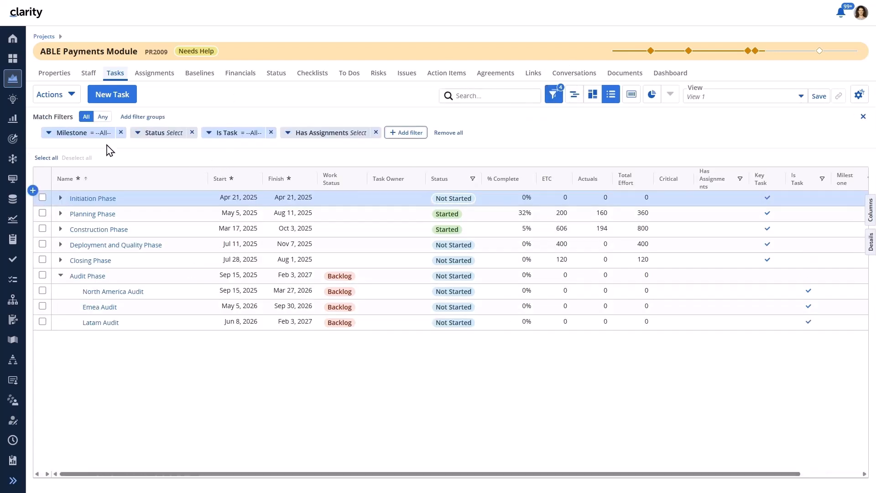
click(86, 136)
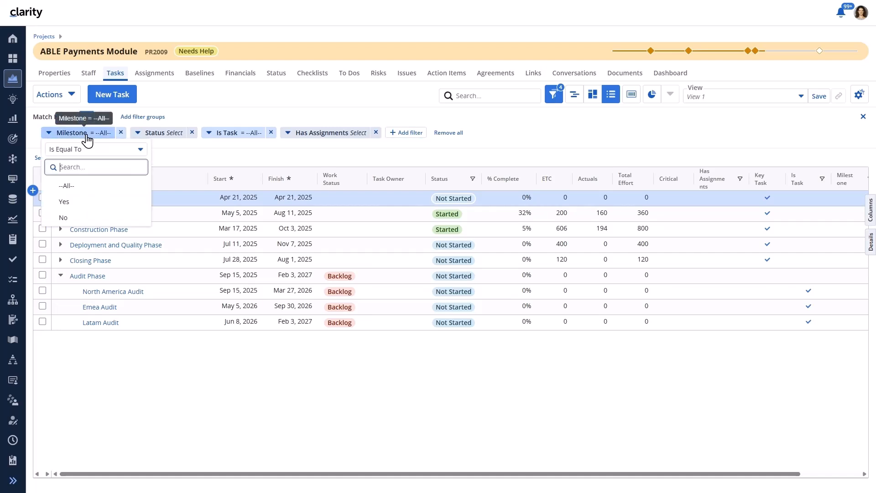
click(66, 203)
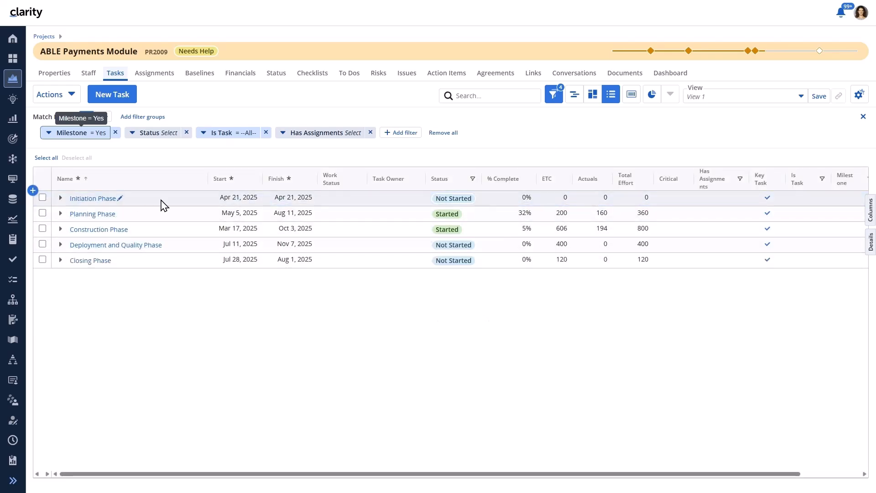
click(840, 192)
right_click(350, 200)
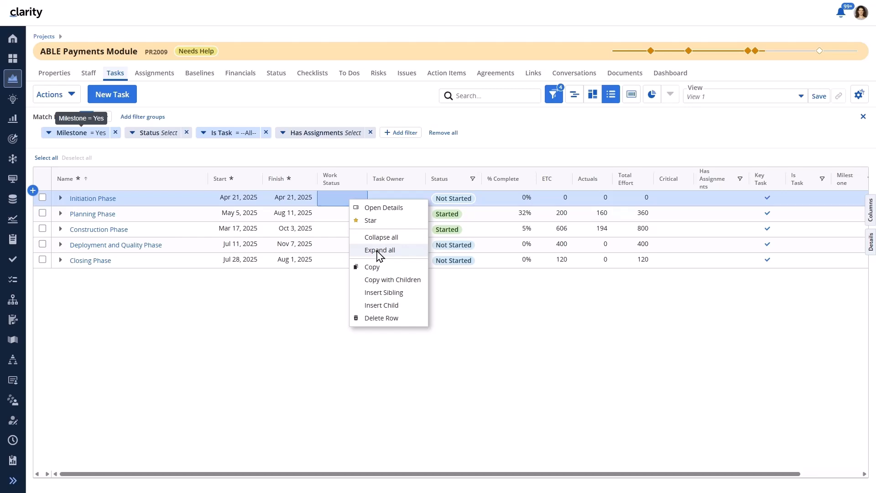
click(378, 250)
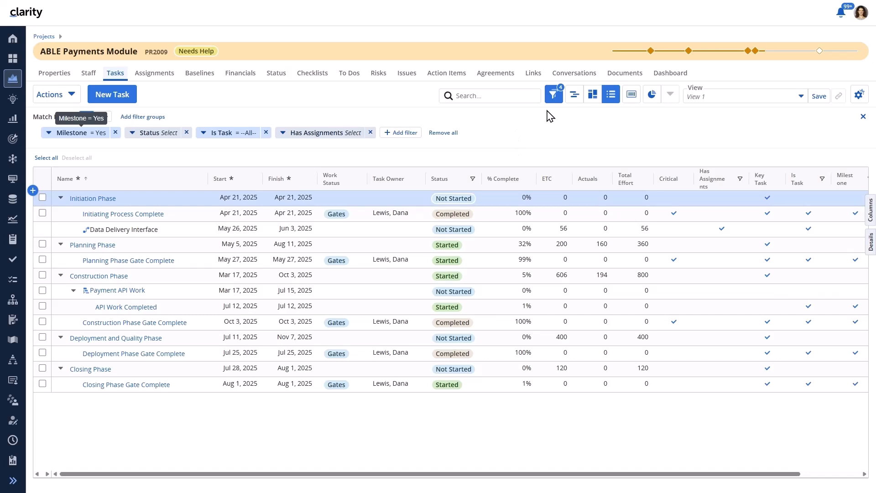
Expand Payment API Work to show API Development Phase and its milestone, then switch to plain grid view.
click(579, 101)
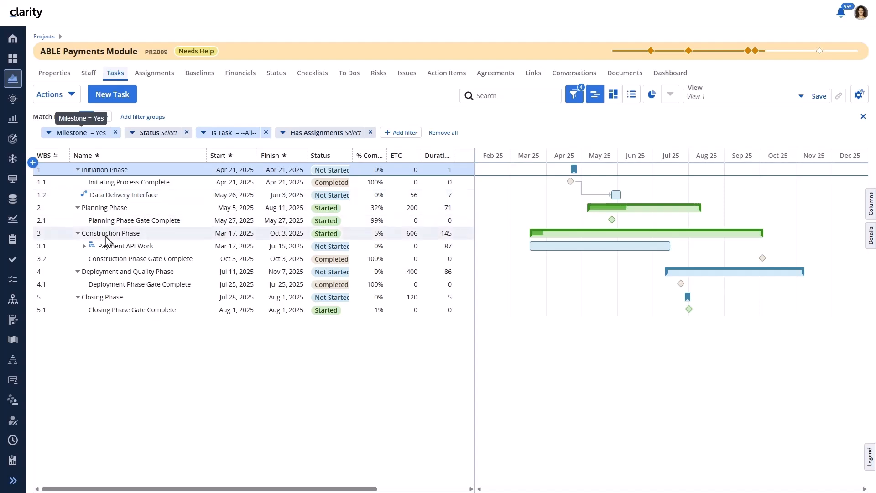
click(86, 249)
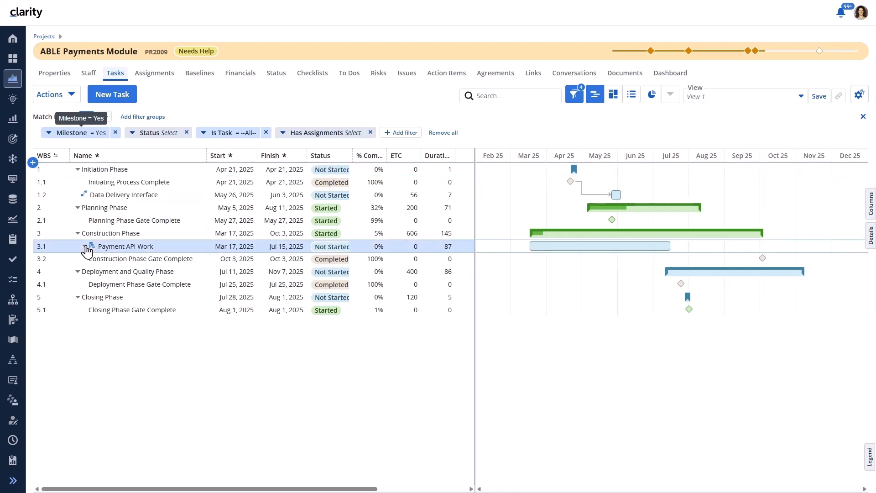
click(85, 247)
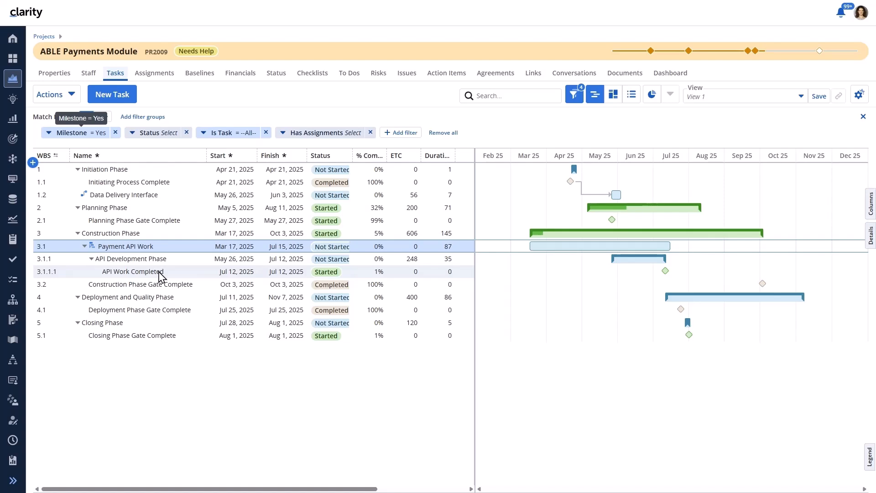
click(630, 99)
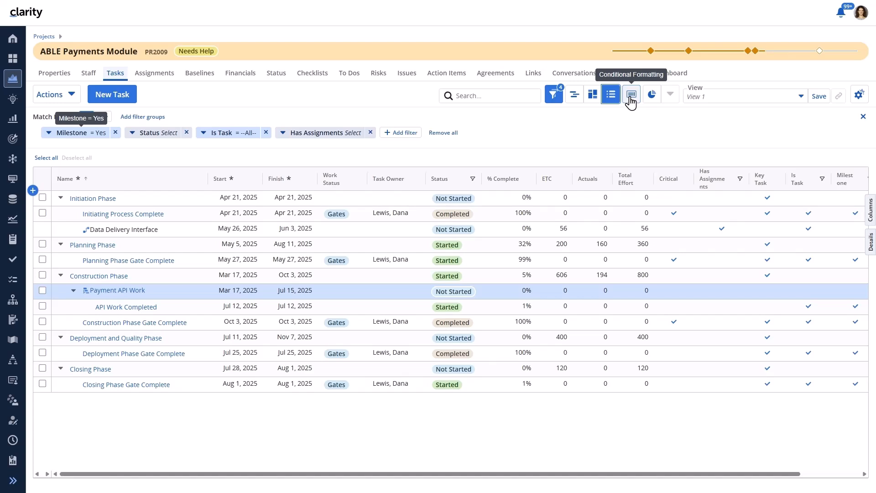
click(400, 132)
text(is sub)
click(404, 184)
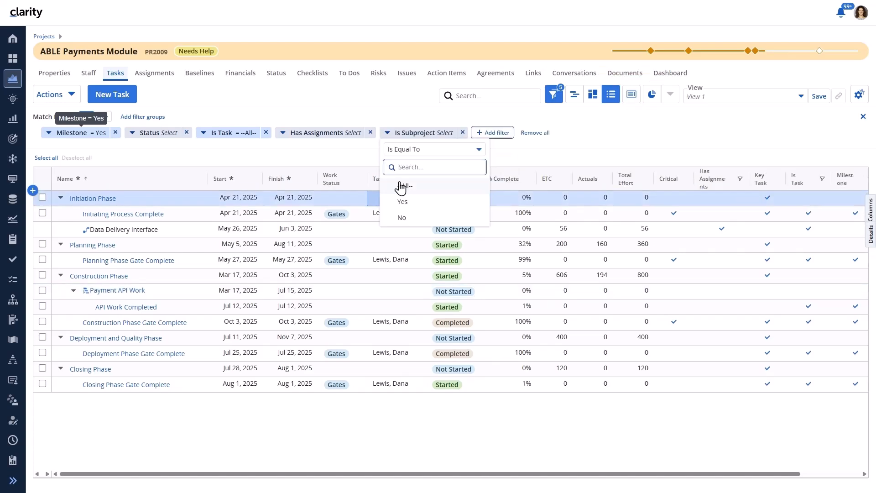
click(404, 219)
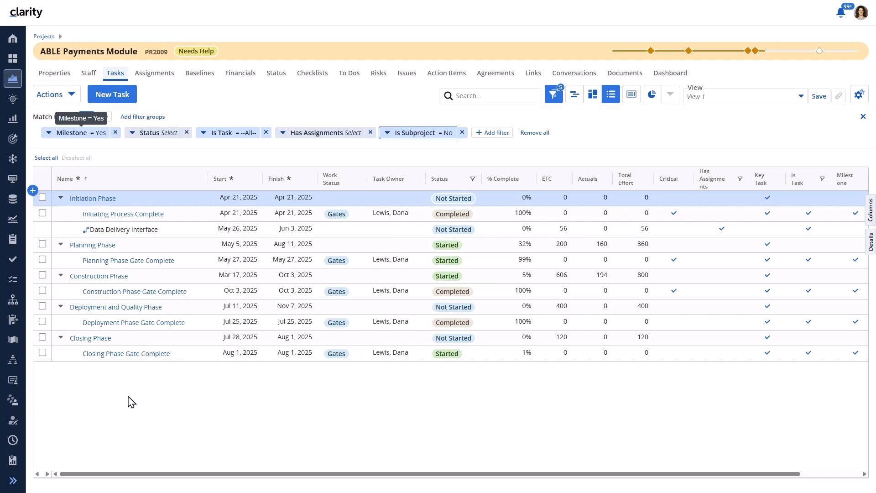
click(462, 133)
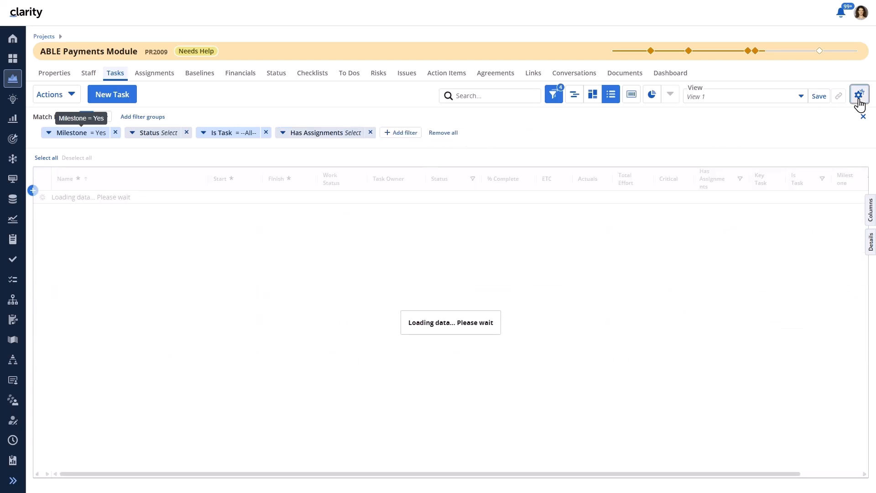
Turn Show Expandable Tree off in View Options, then turn it back on.
click(859, 94)
click(766, 152)
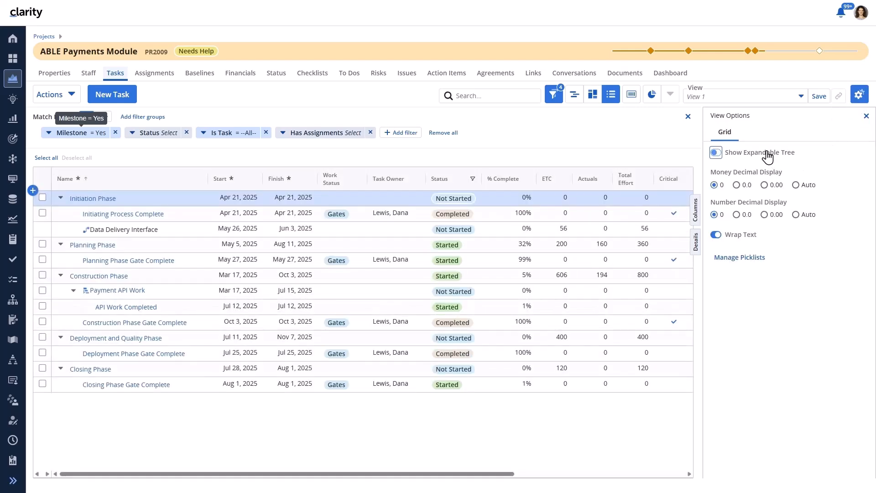
click(866, 116)
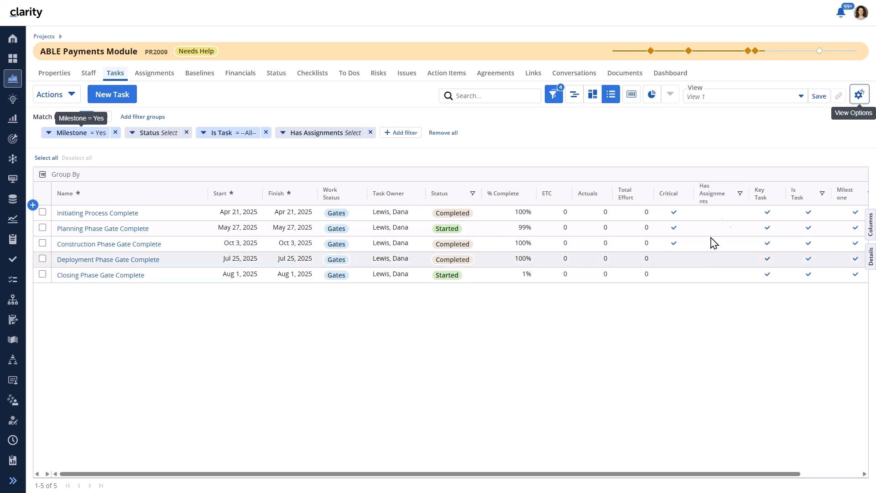
click(859, 95)
click(775, 158)
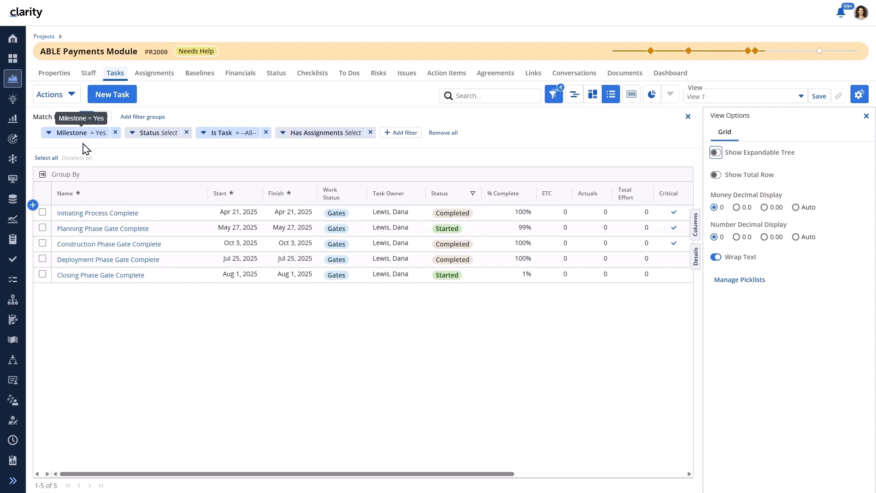
click(715, 153)
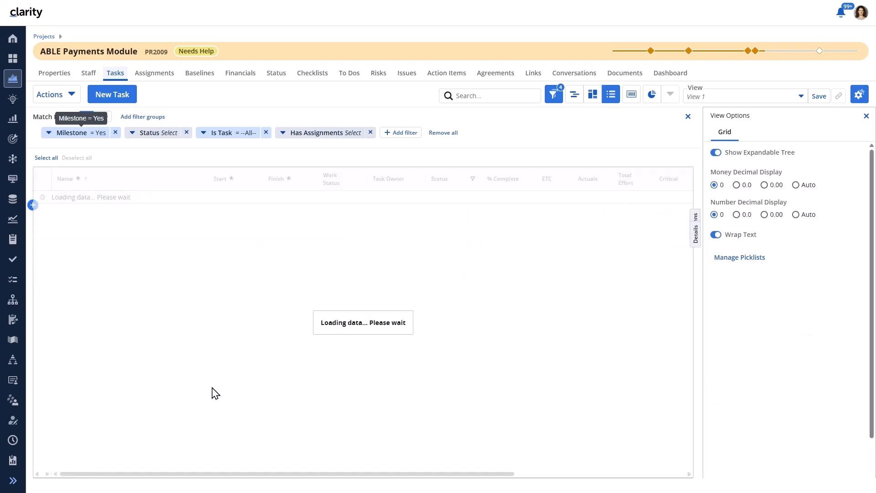
Export the ABLE Payments Module task grid to CSV and open the completed export from notifications.
click(65, 96)
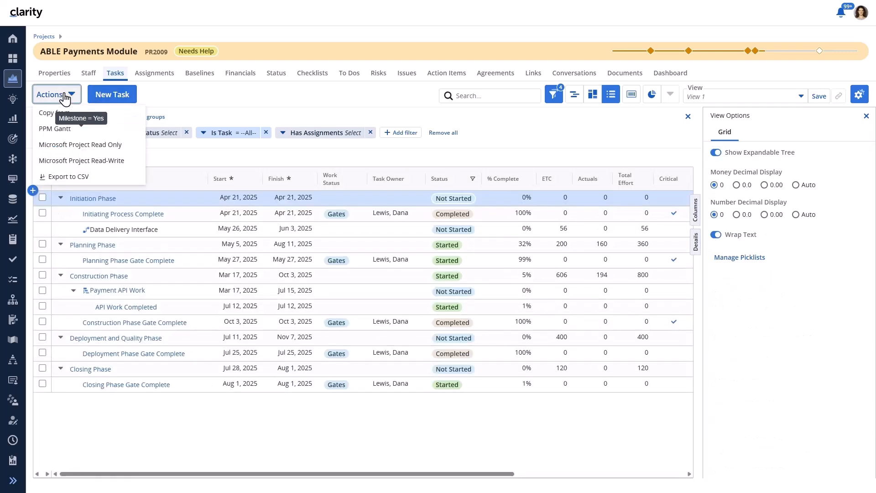
click(88, 179)
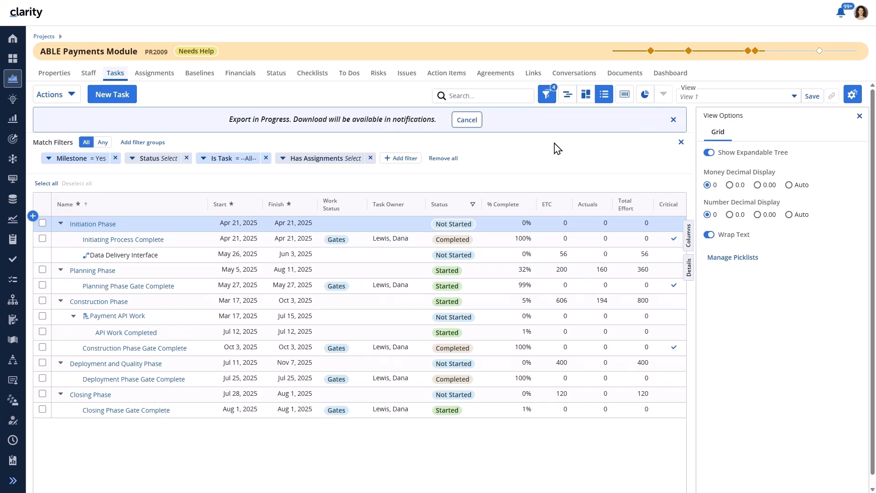
click(840, 14)
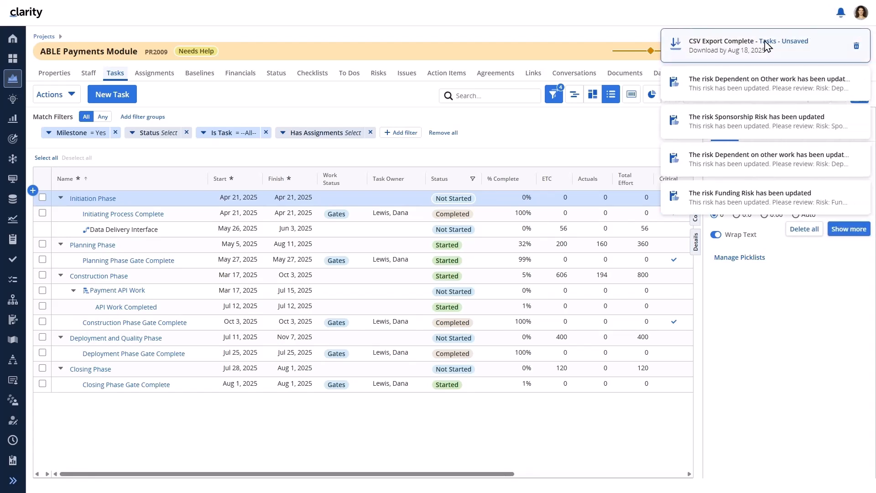
click(767, 42)
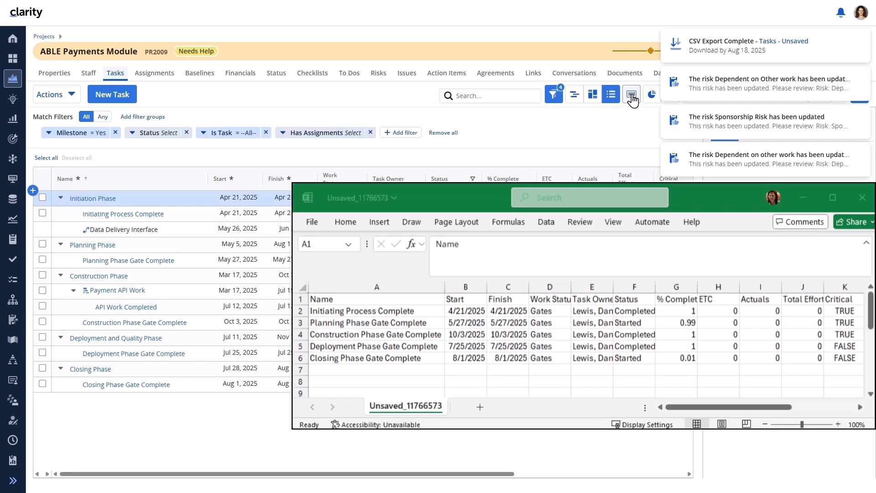
Dismiss the notification flyout to return to the Clarity task grid.
click(759, 23)
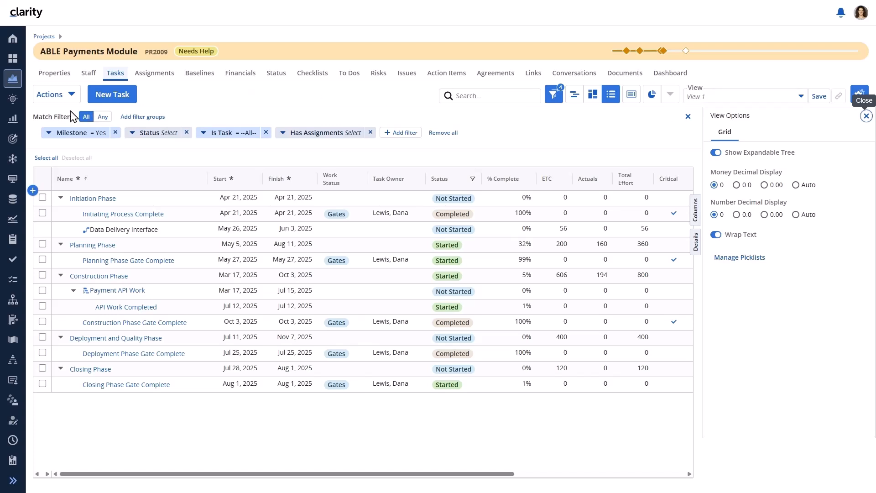
Show the ABLE Payments Module tasks on the Board, then in the monthly Timeline view.
click(58, 98)
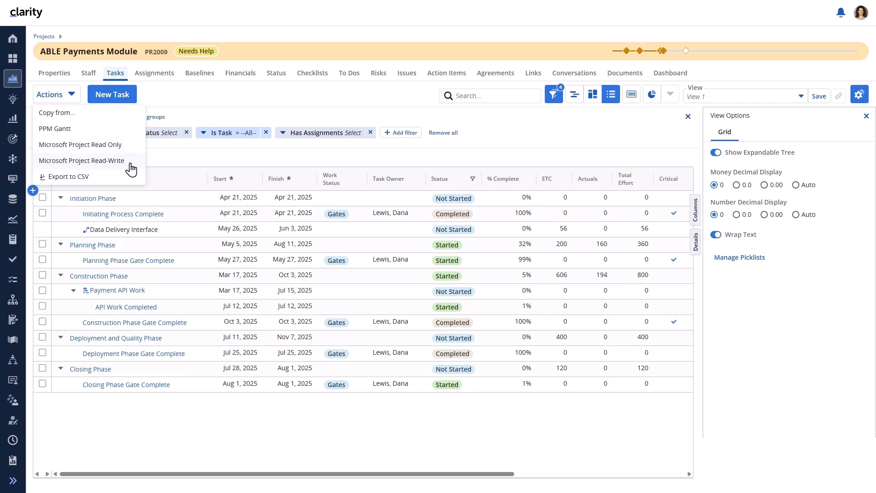
click(593, 96)
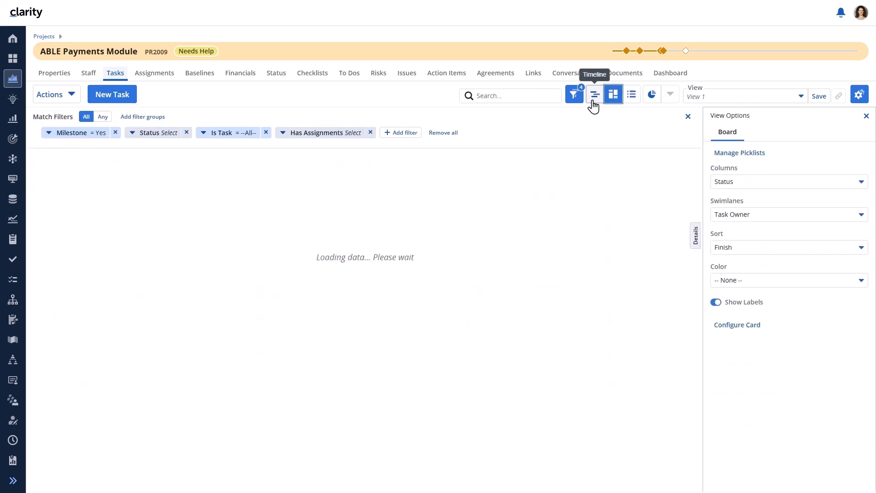
click(54, 96)
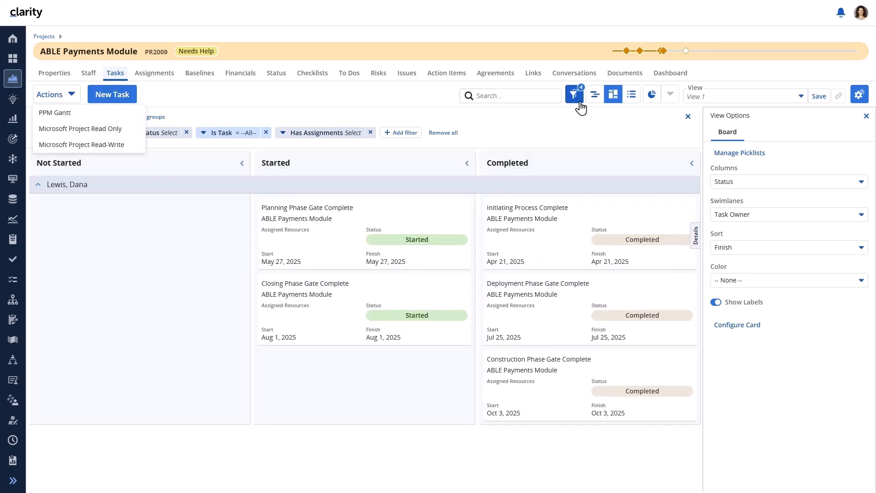
click(602, 96)
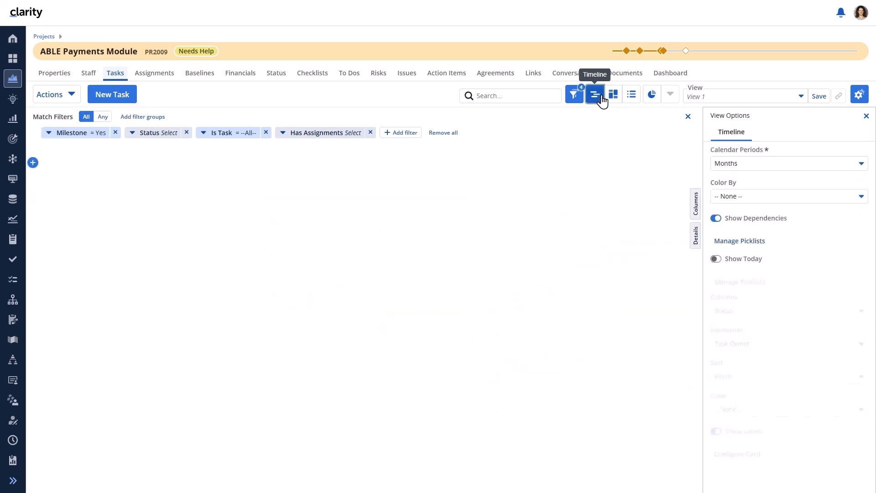
click(49, 95)
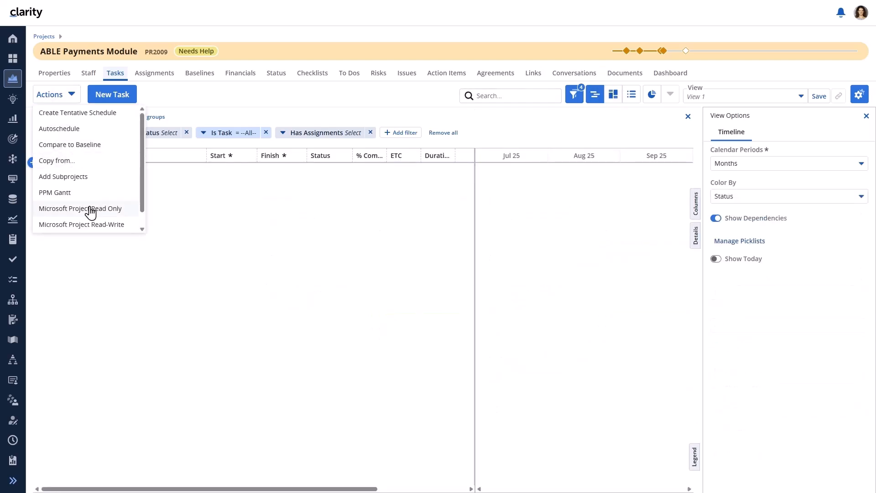
scroll(132, 224, down, 1)
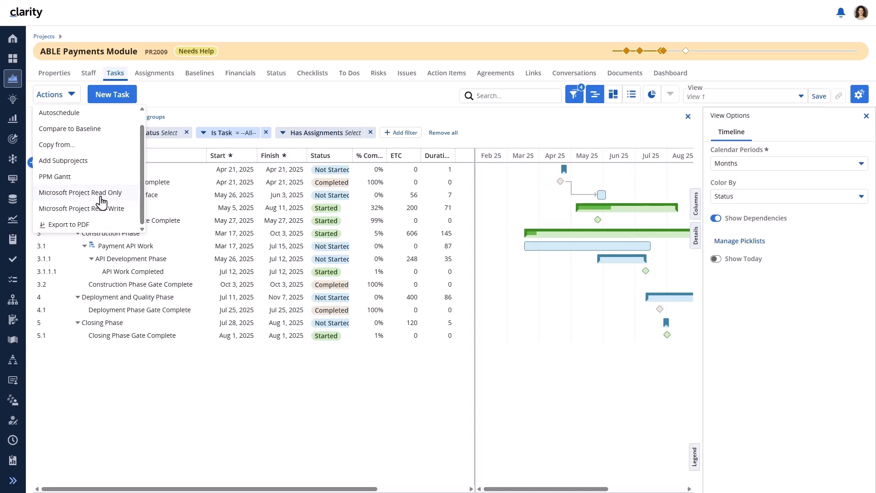
click(276, 111)
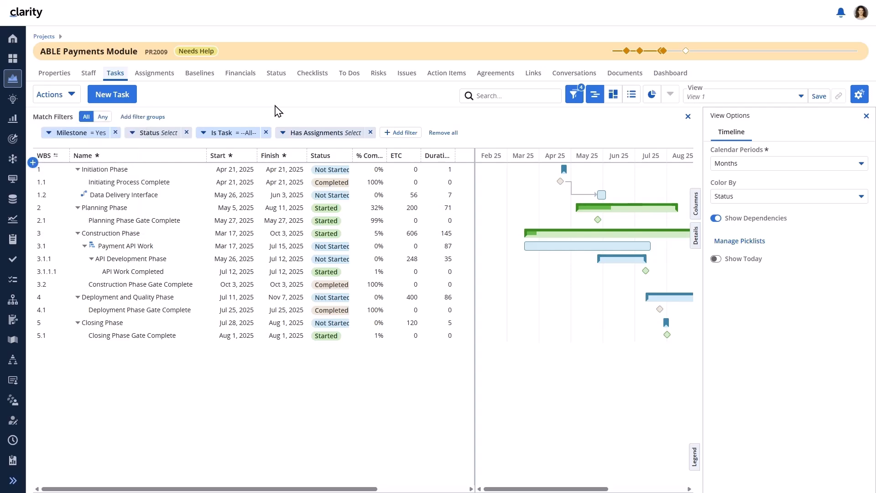
Set the project's Scheduler Format to '- - None - -' in Properties, then go back to Tasks.
click(40, 76)
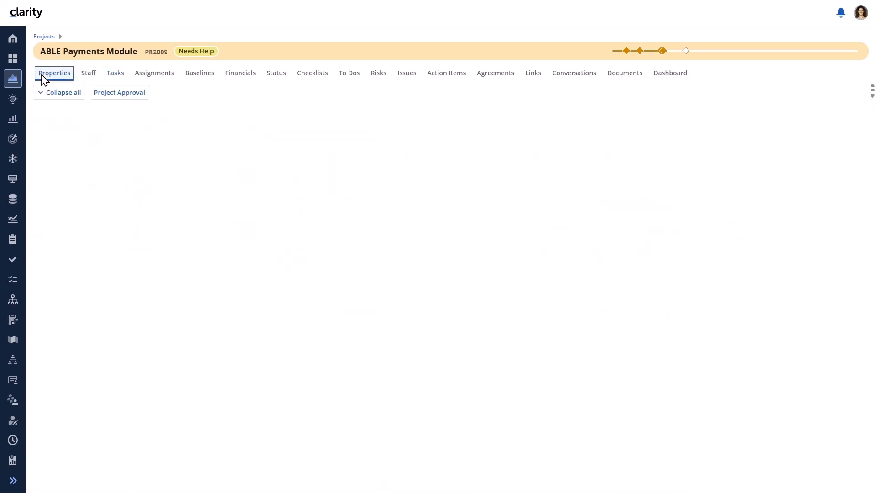
click(37, 114)
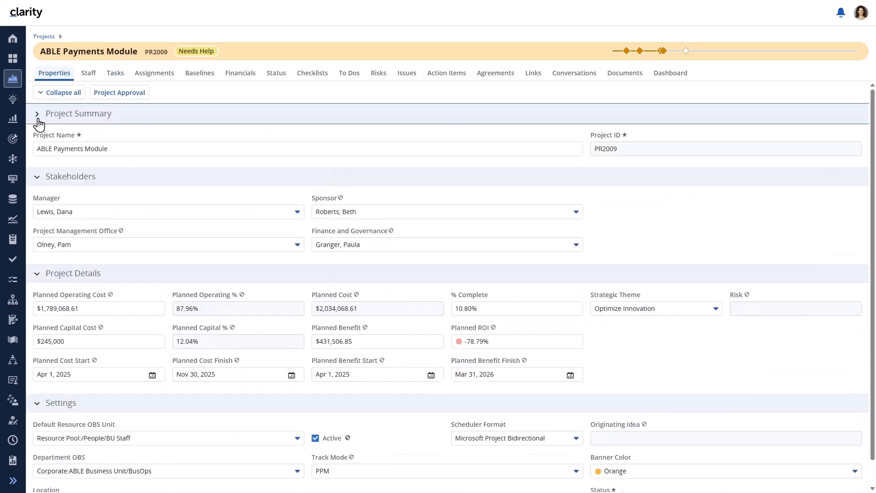
click(36, 138)
click(36, 162)
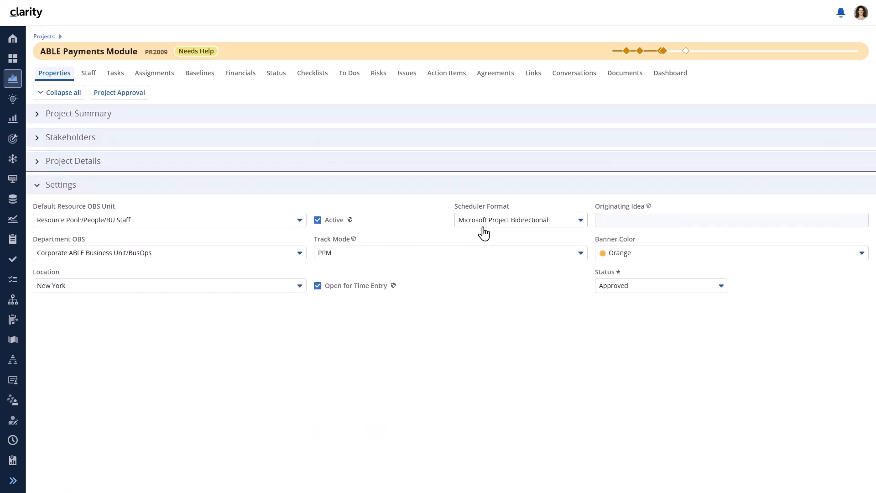
click(509, 224)
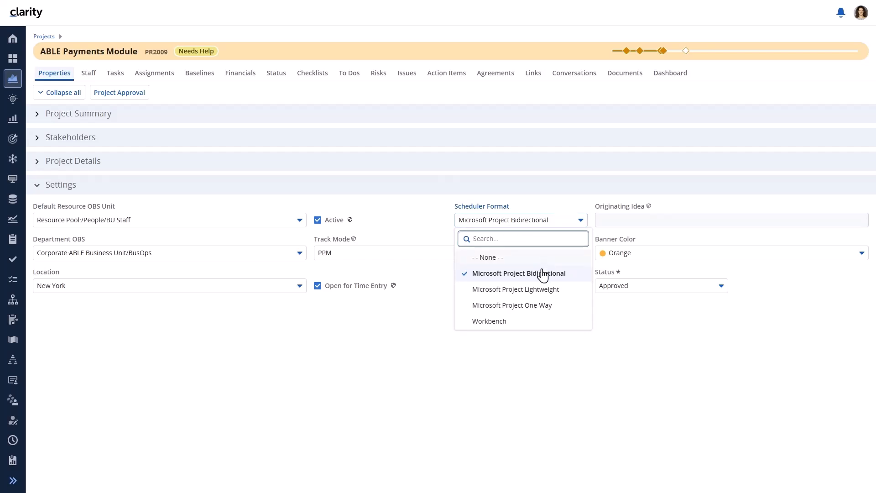
click(519, 258)
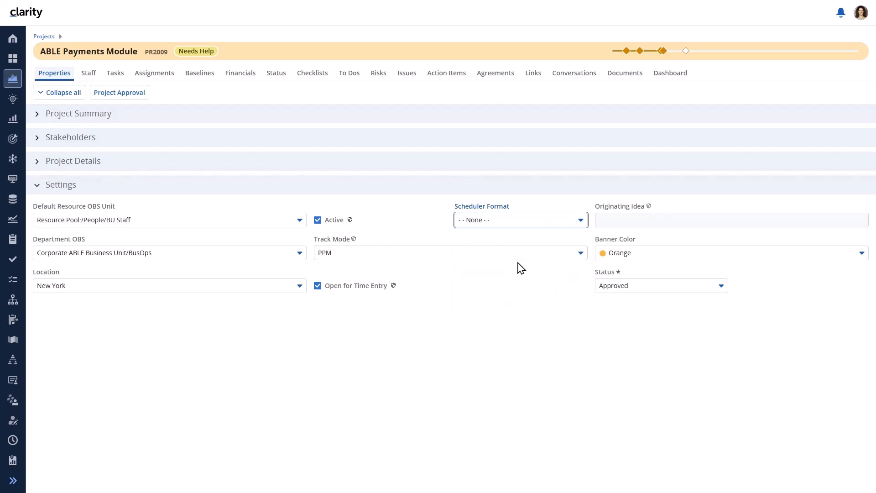
click(120, 76)
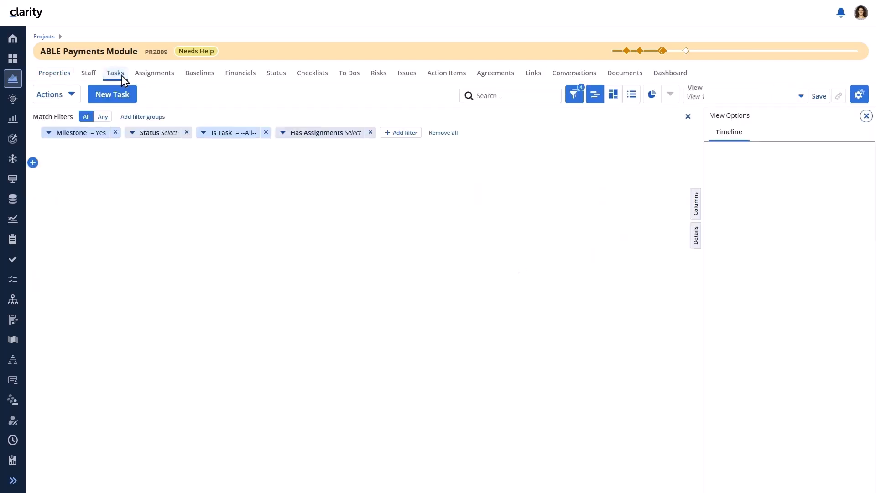
click(61, 100)
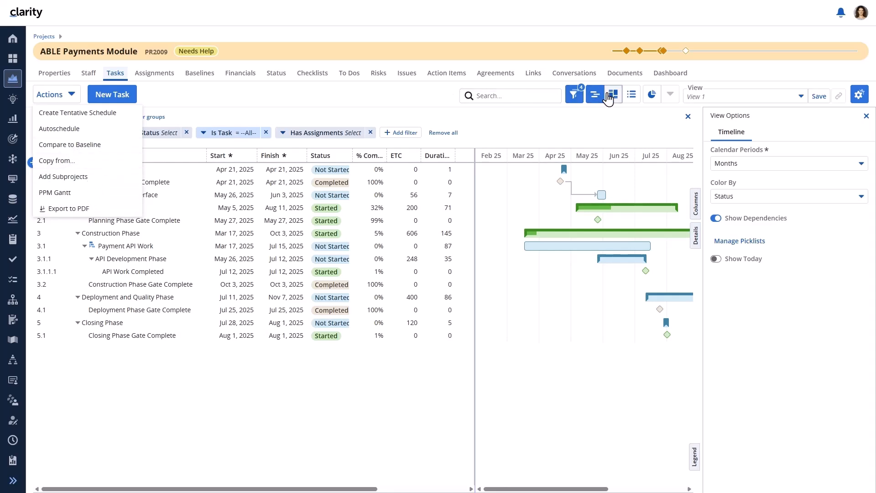
Show the milestone tasks as a Status board: two Started, three Completed, swimlaned by Task Owner.
click(631, 95)
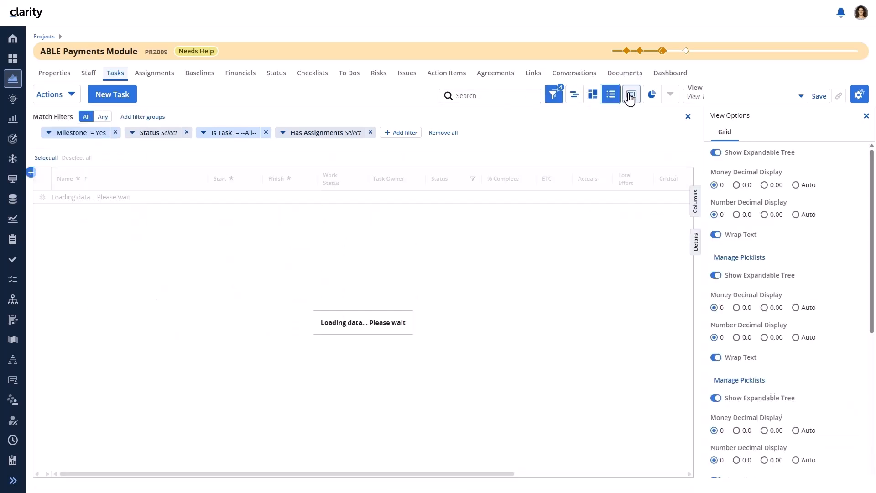
click(57, 98)
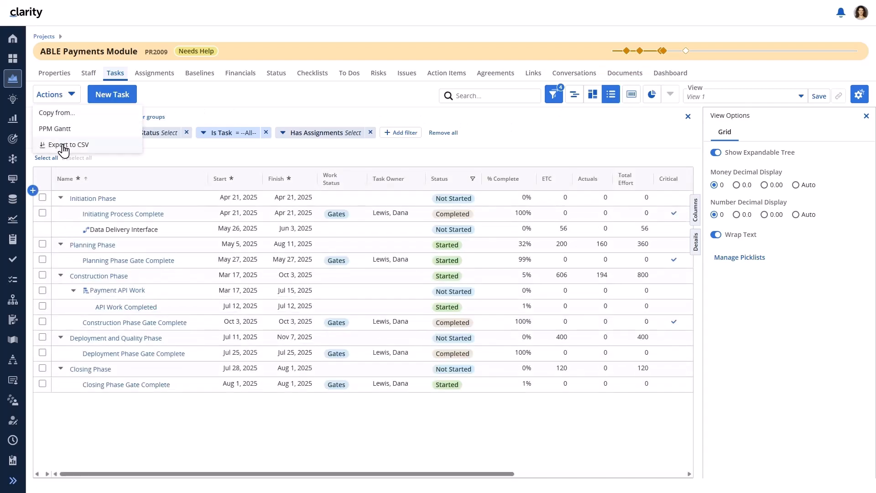
click(595, 99)
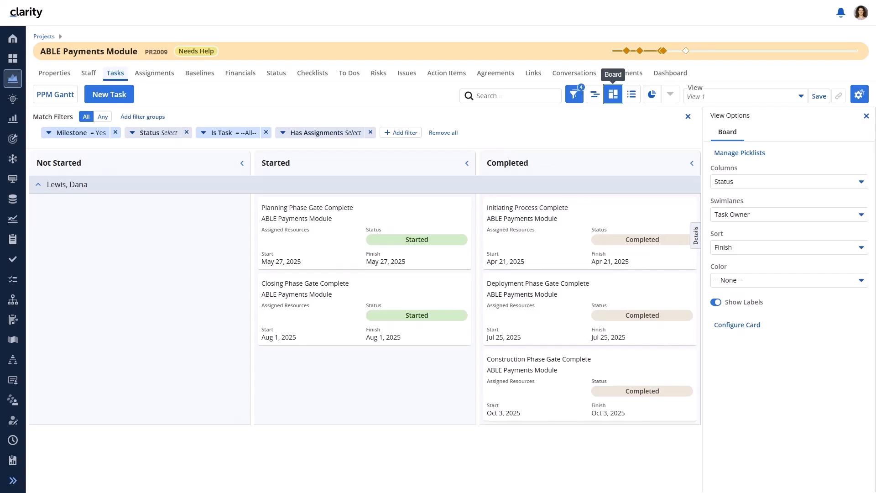
Choose the Assigned Resources view to show the full task tree with its Gantt chart.
click(801, 96)
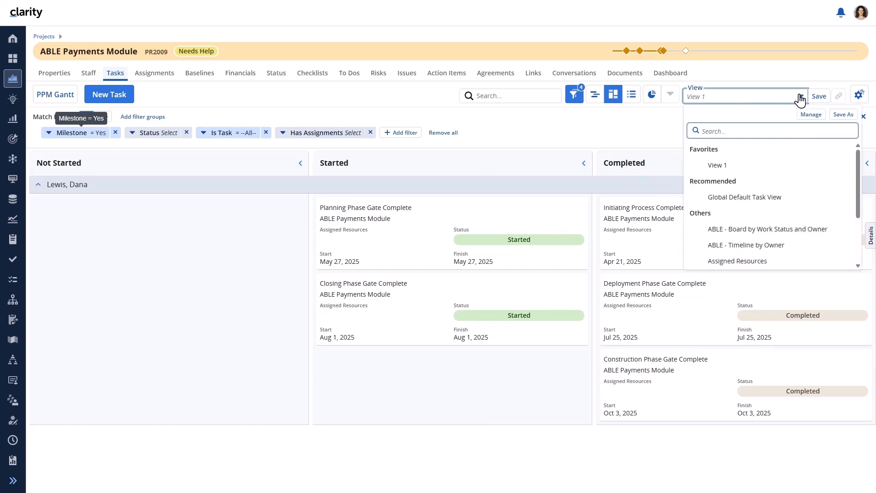
click(747, 263)
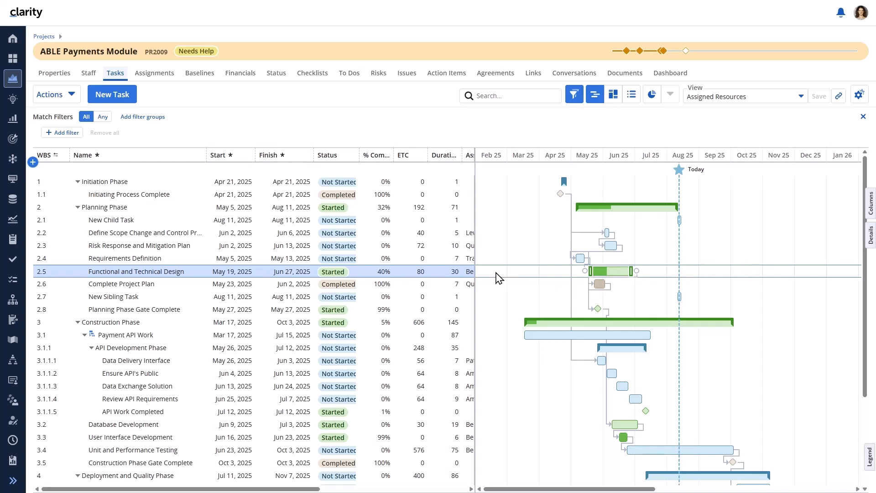
Change the Engineer's ETC Scalar on Functional and Technical Design (2.5) to 32 in its Assignments details.
right_click(433, 276)
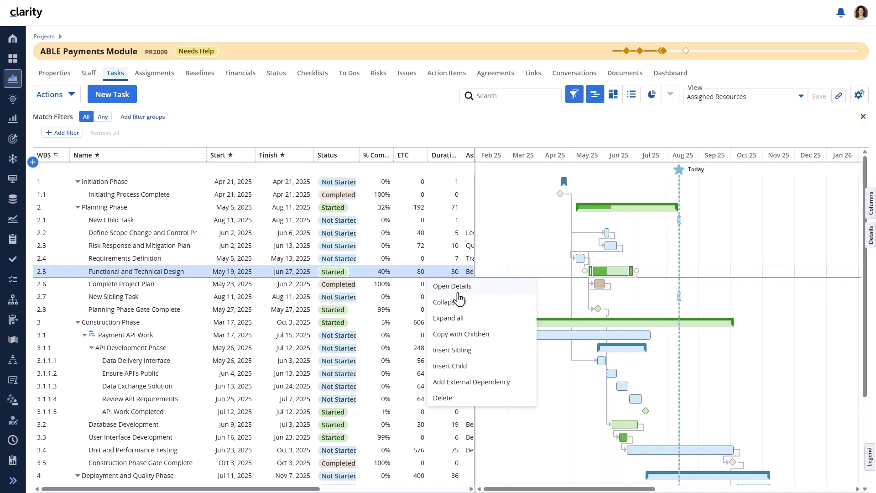
click(459, 297)
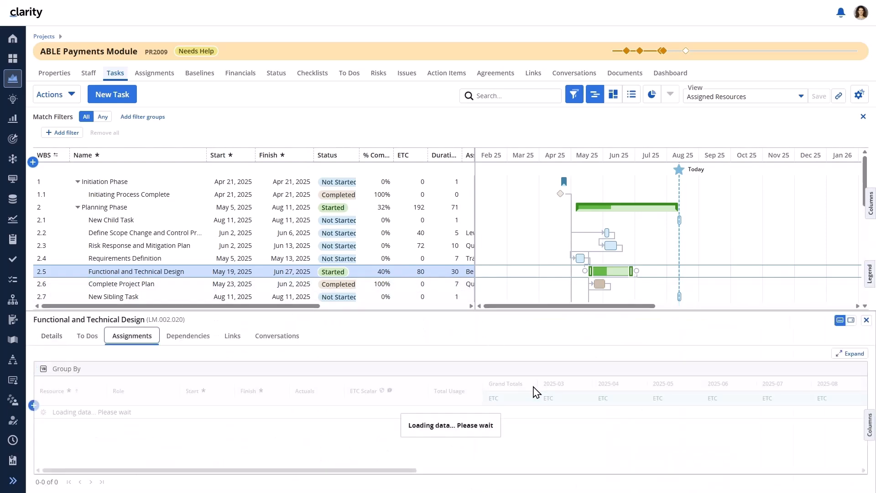
mouse_move(393, 395)
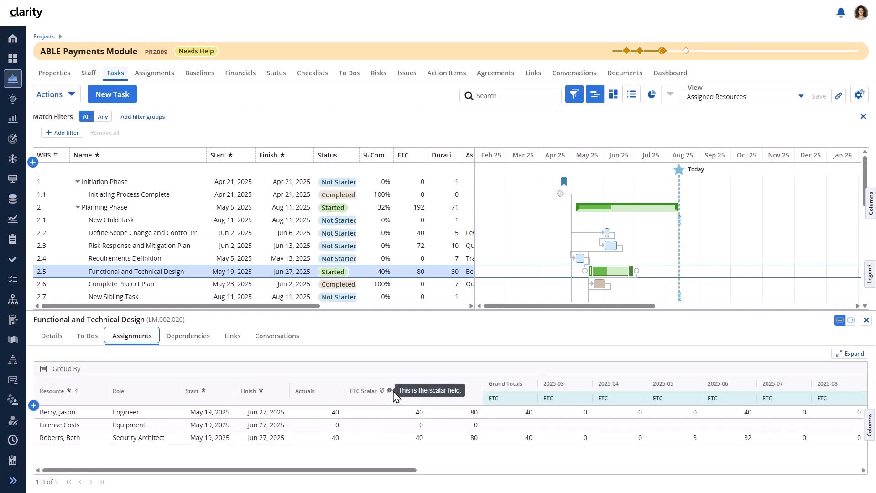
click(419, 413)
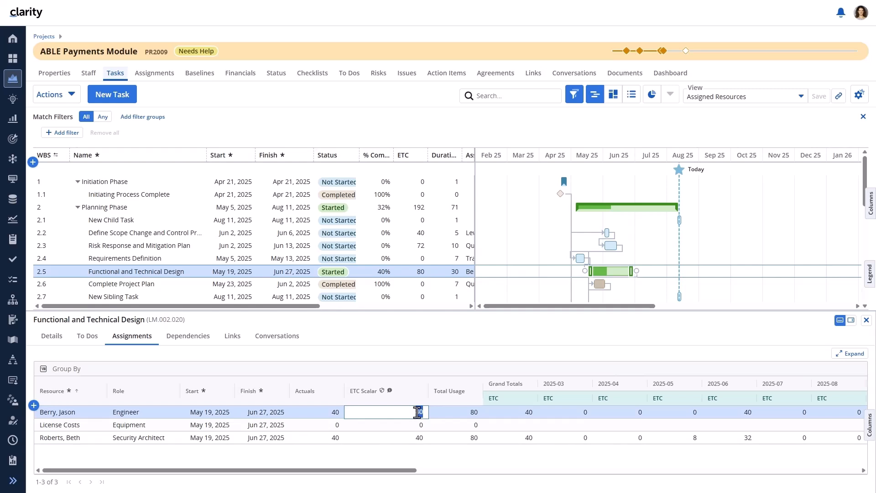
text(2)
key(Return)
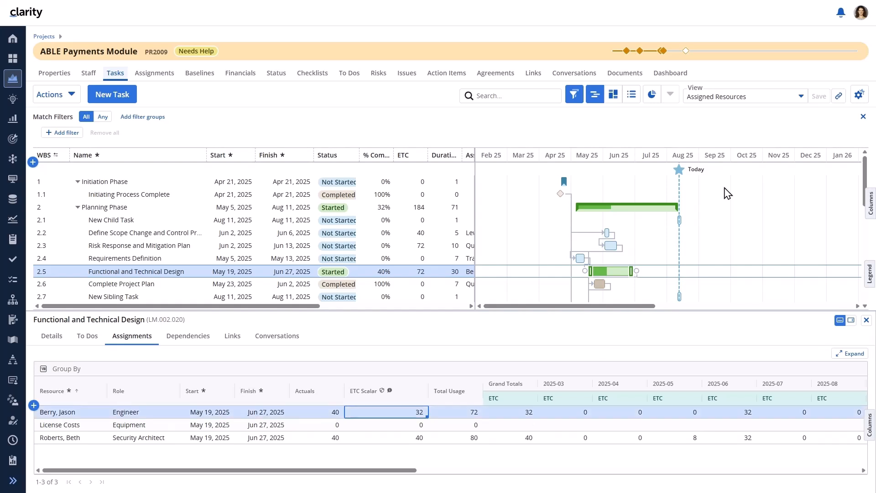
click(858, 18)
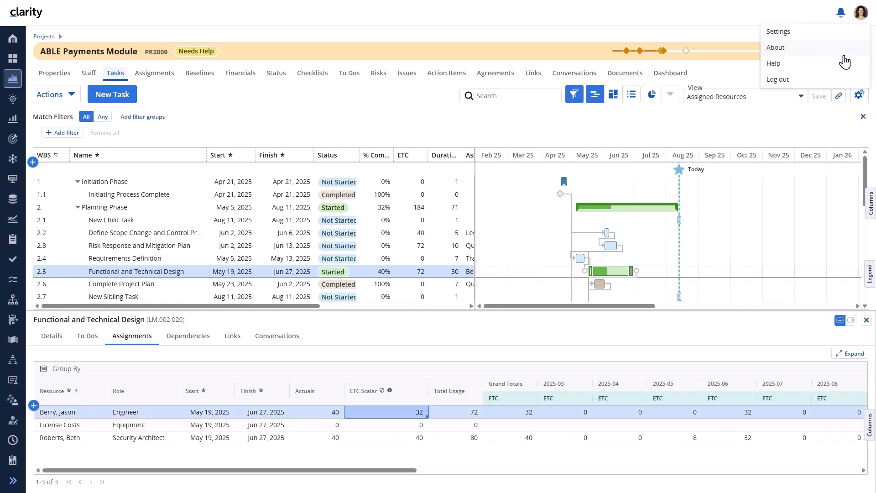
Log out, sign in with the other user's username and password, and open ABLE Payments Module.
click(830, 81)
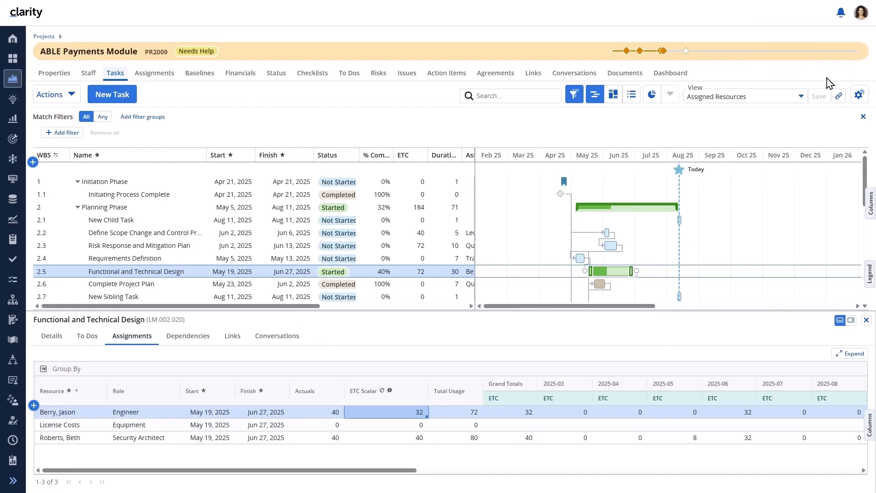
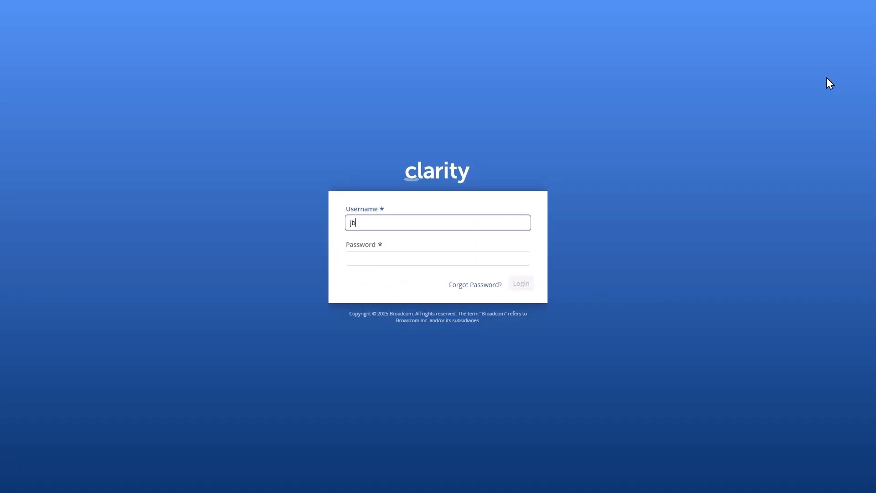
key(Tab)
text(•••••)
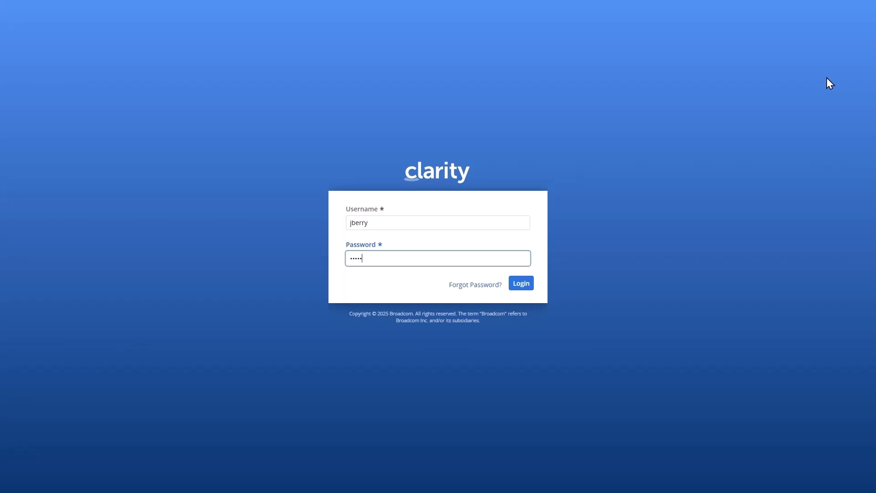
key(Return)
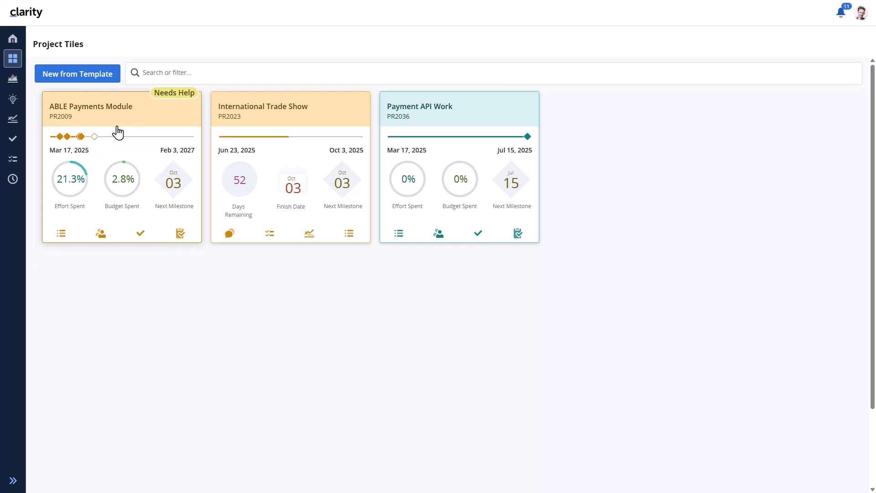
click(118, 132)
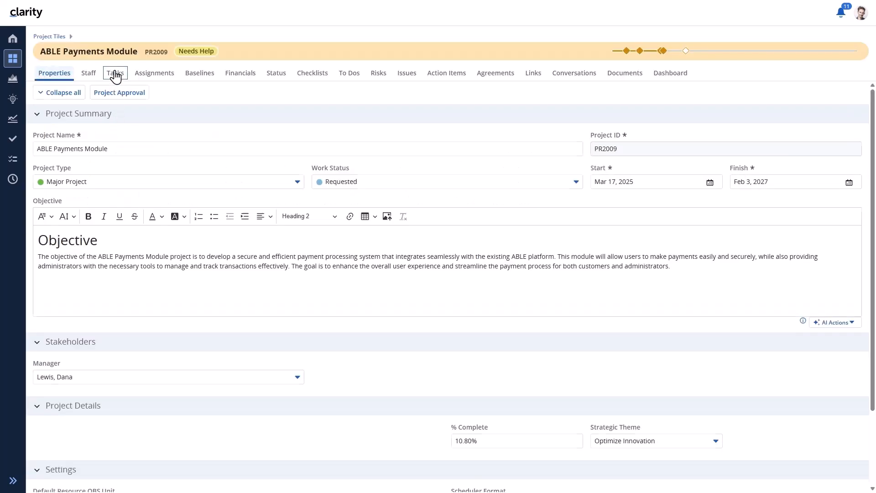
click(115, 74)
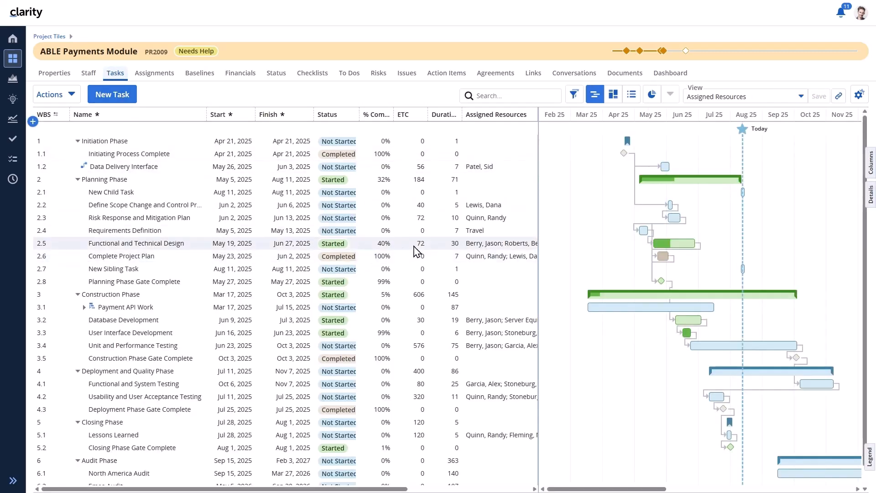
Open Functional and Technical Design's Assignments details and try editing the Engineer, Security Architect and License Costs ETC scalars.
right_click(417, 251)
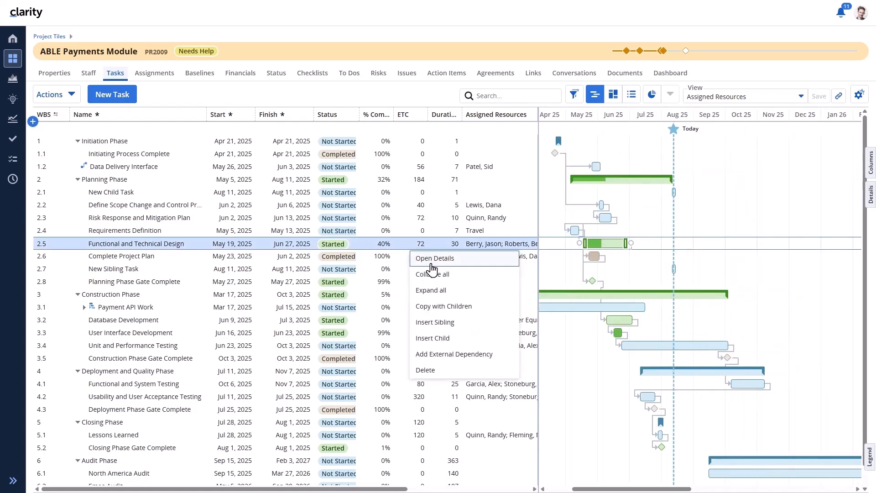
click(429, 256)
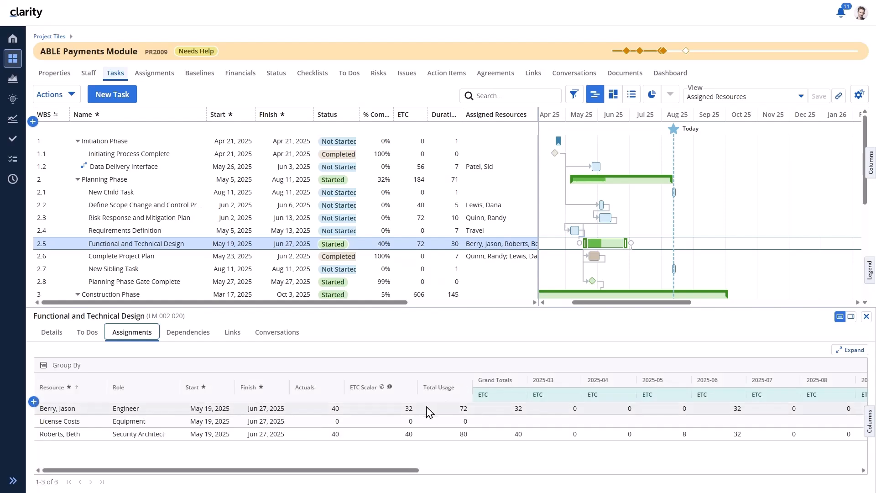
click(404, 410)
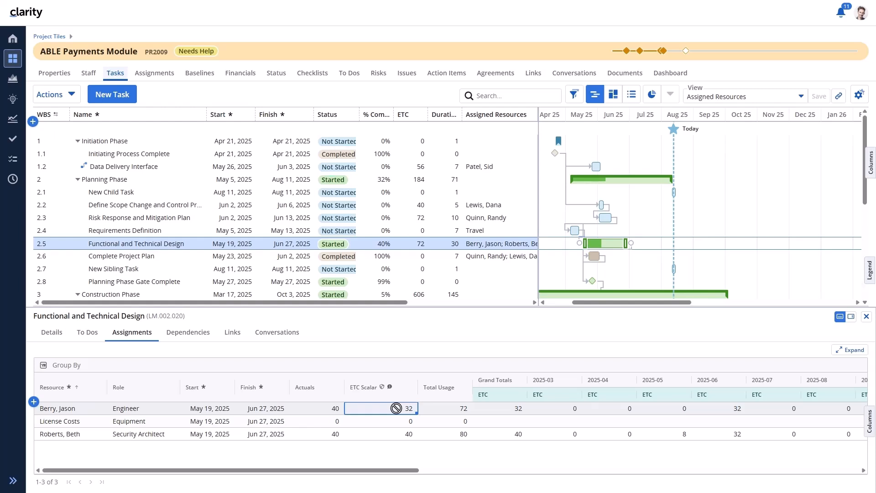
click(394, 431)
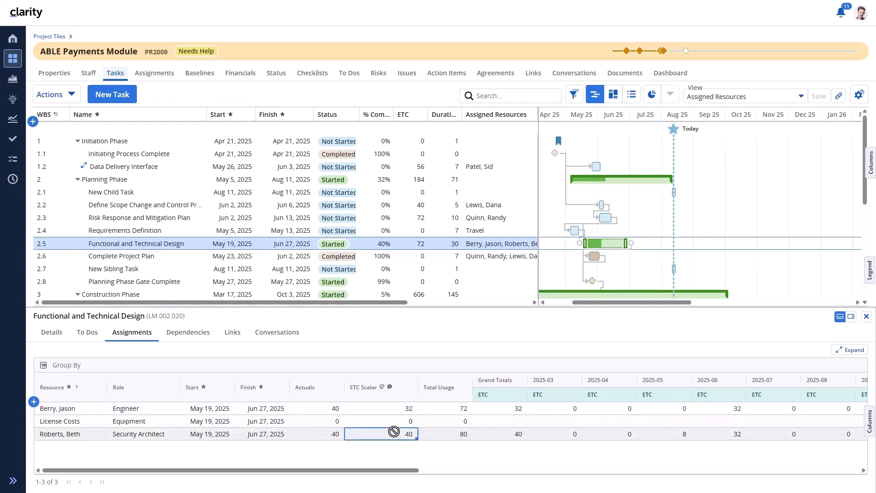
click(394, 432)
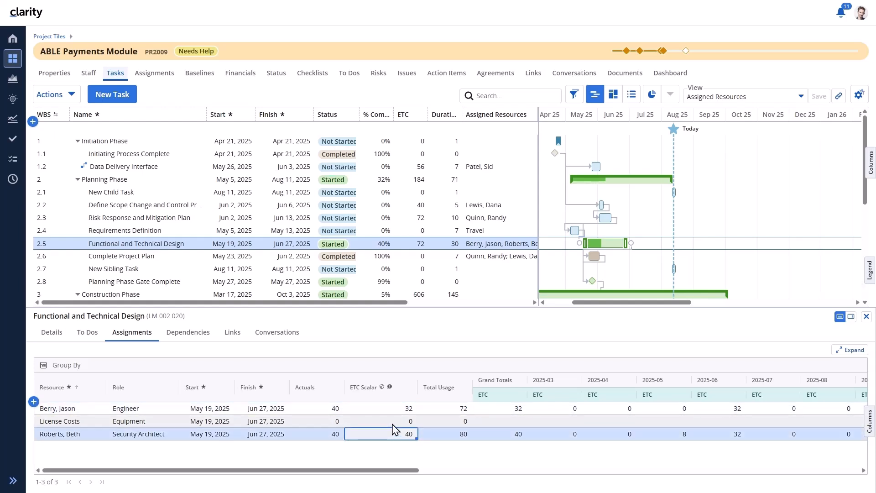
click(394, 419)
click(392, 409)
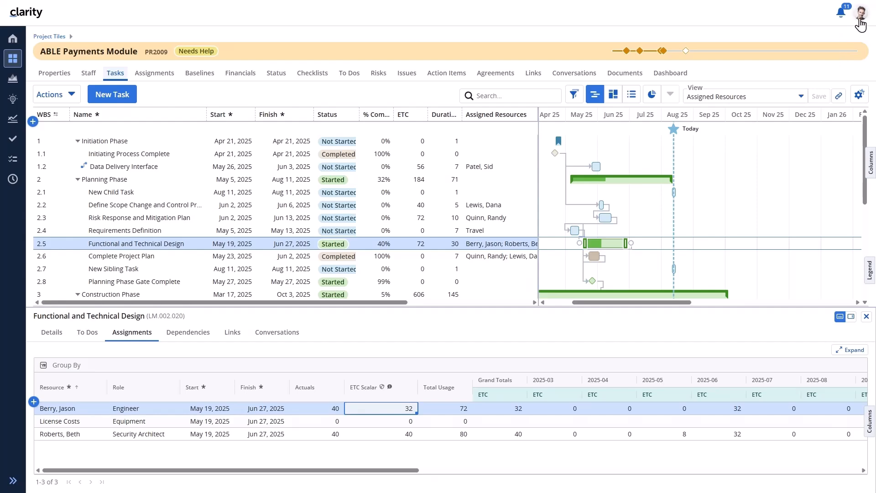
Log out, sign in with the project manager's credentials, and open ABLE Payments Module from Projects.
click(860, 18)
click(796, 79)
text(dana)
key(Tab)
text(•••••)
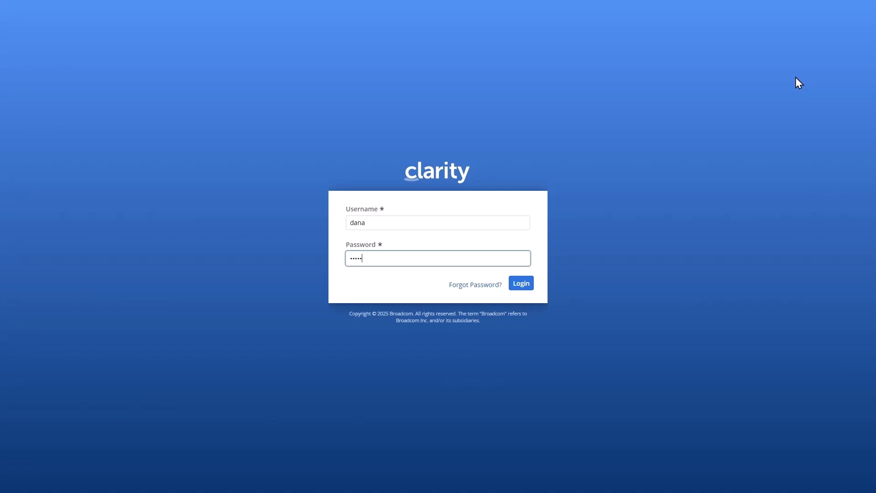
click(523, 285)
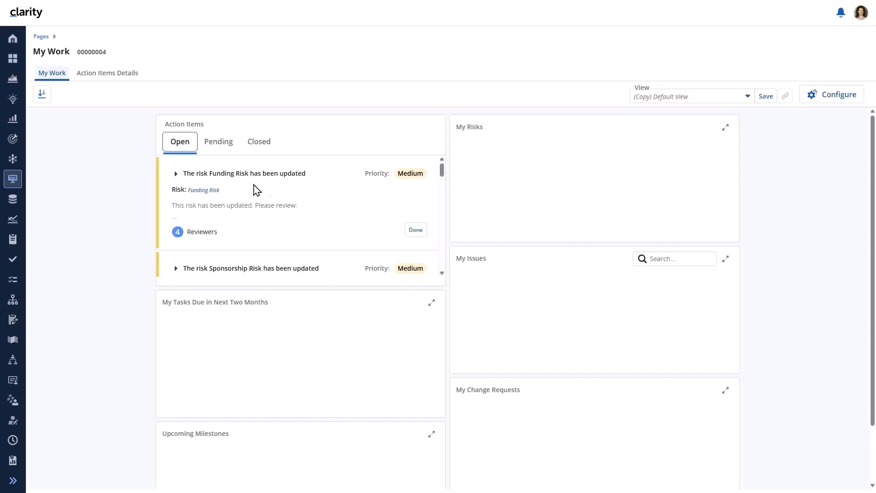
click(9, 79)
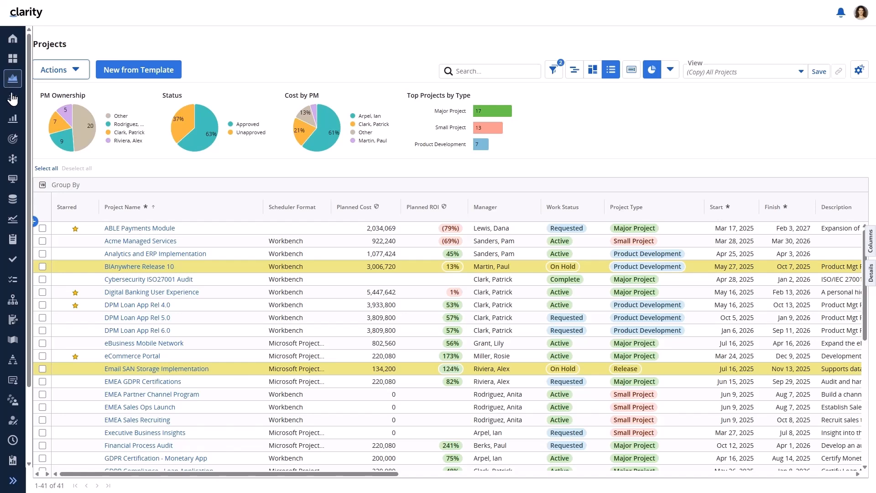
click(156, 228)
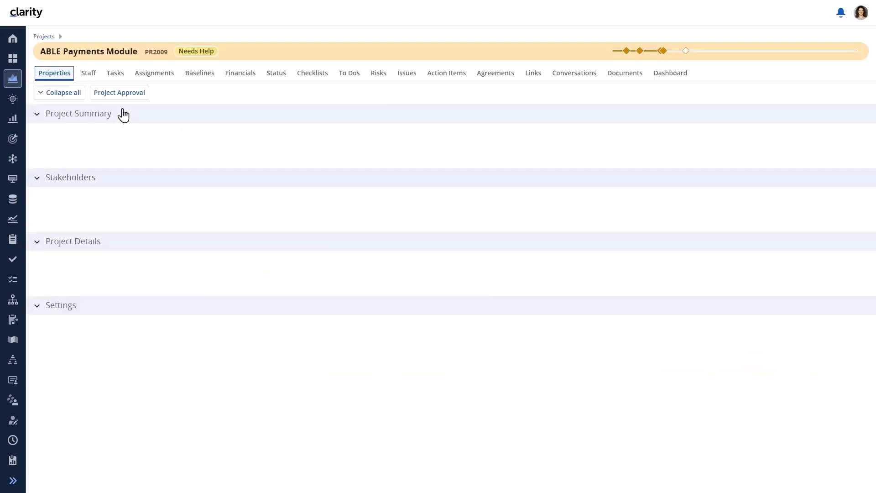
Show ABLE Payments Module's tasks without the Details panel, switched to the plain Grid view.
click(120, 75)
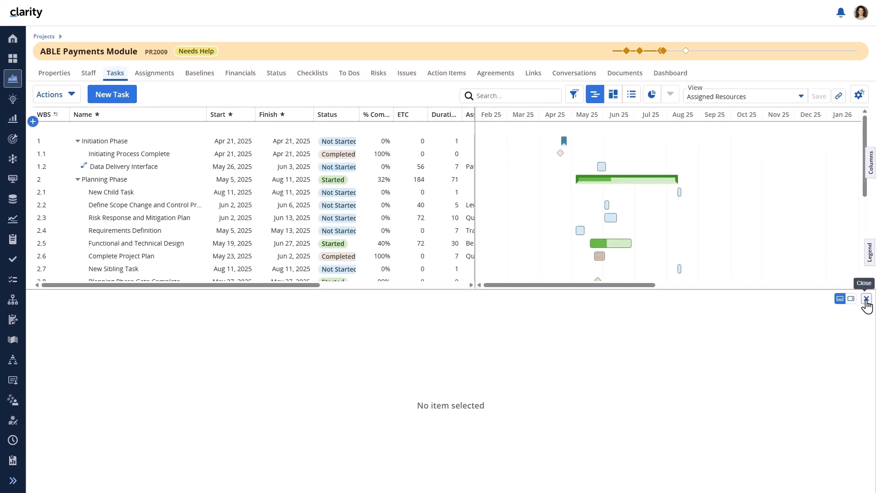
click(866, 299)
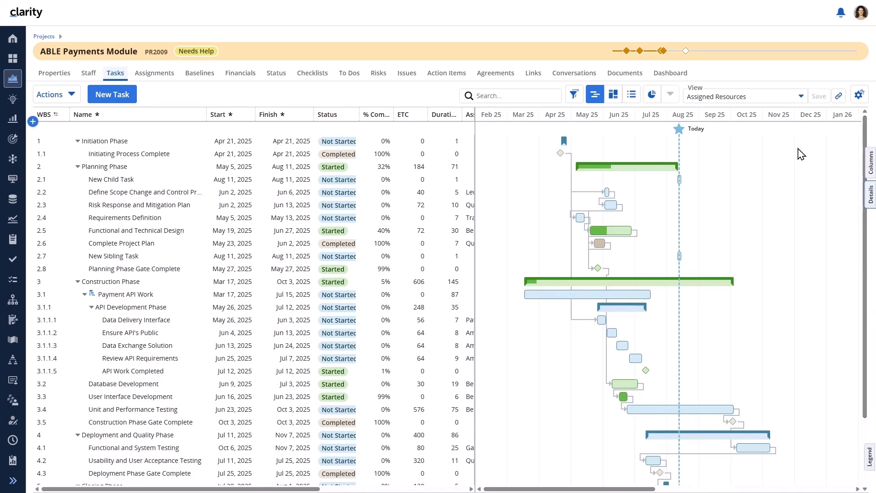
click(632, 101)
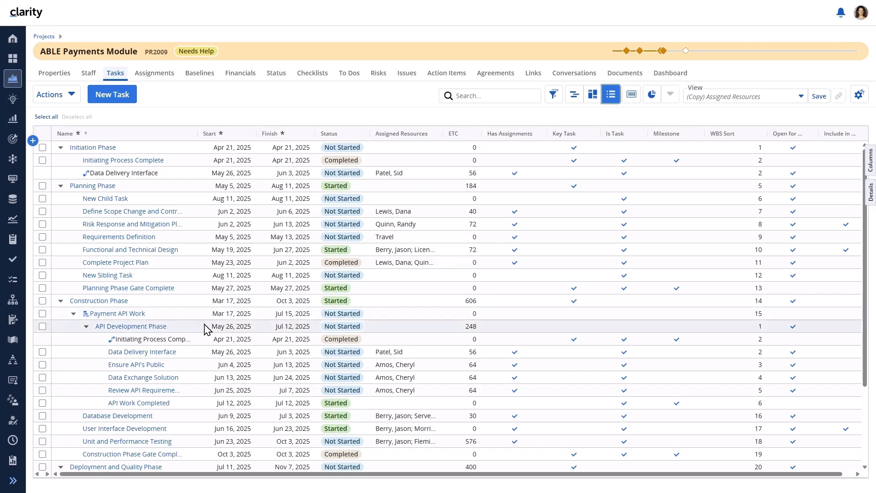
Collapse Construction Phase and then all phases with Collapse all, then go to the Pages list.
click(60, 301)
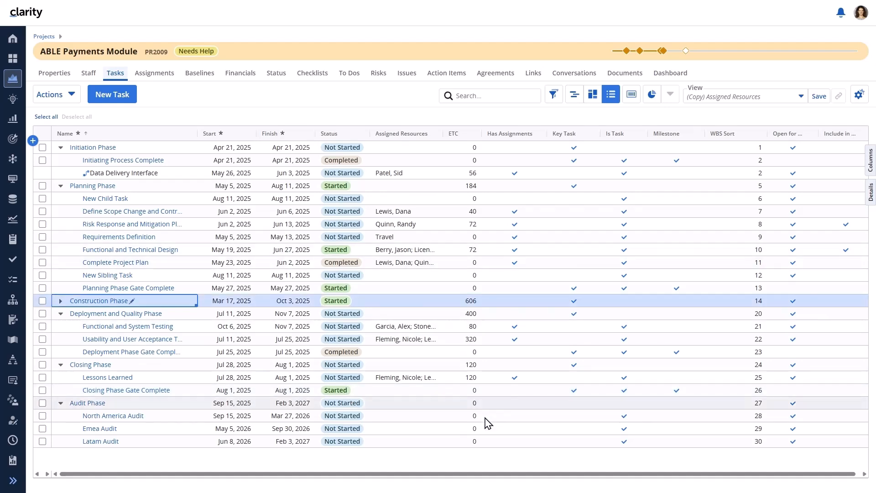
right_click(412, 307)
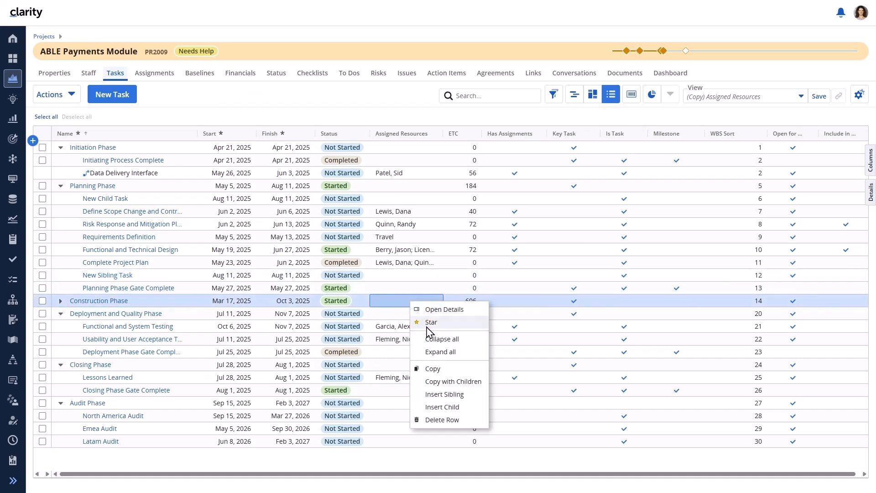
click(431, 341)
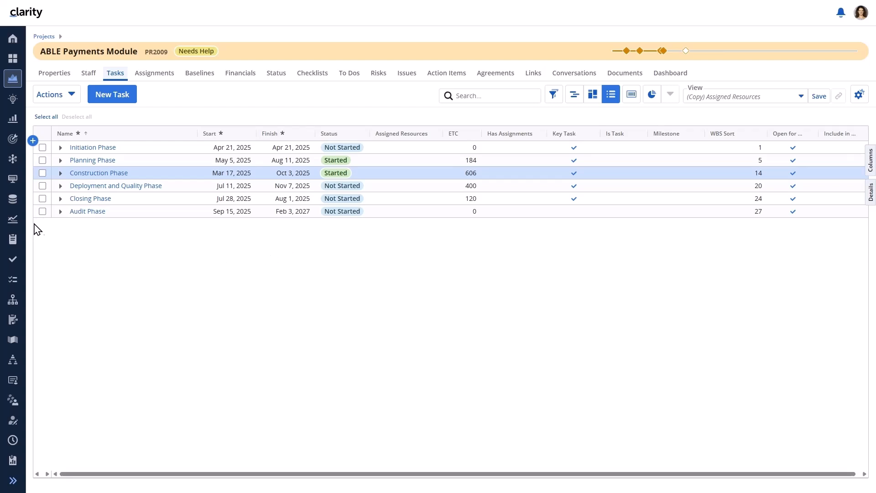
click(9, 181)
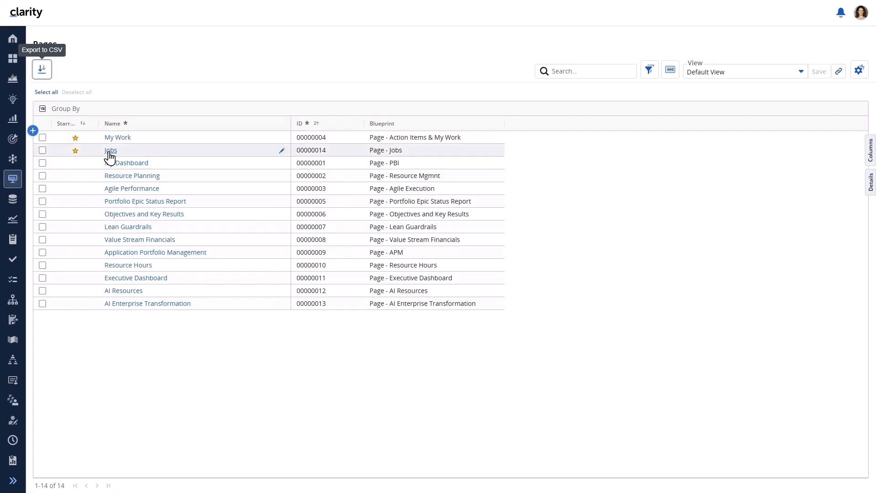
Filter Jobs for 'update % complete', open Update % Complete, and pick the project manager as Manager.
click(109, 153)
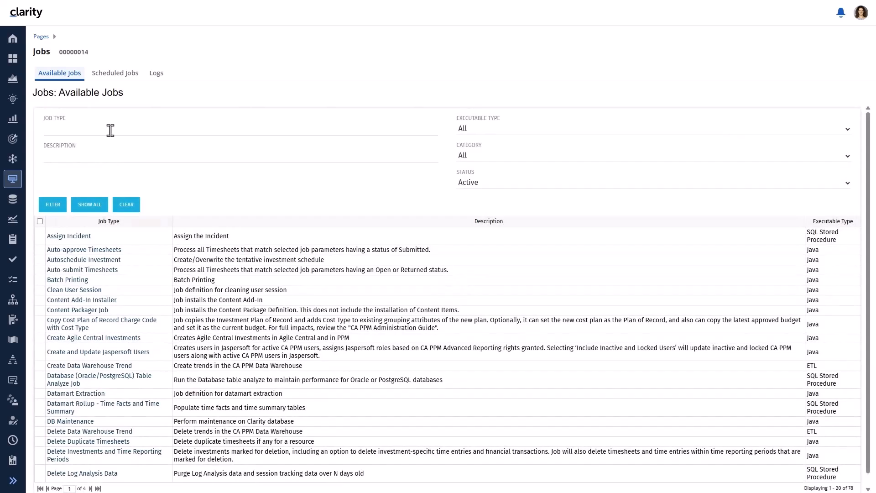
text(update % complete)
key(Return)
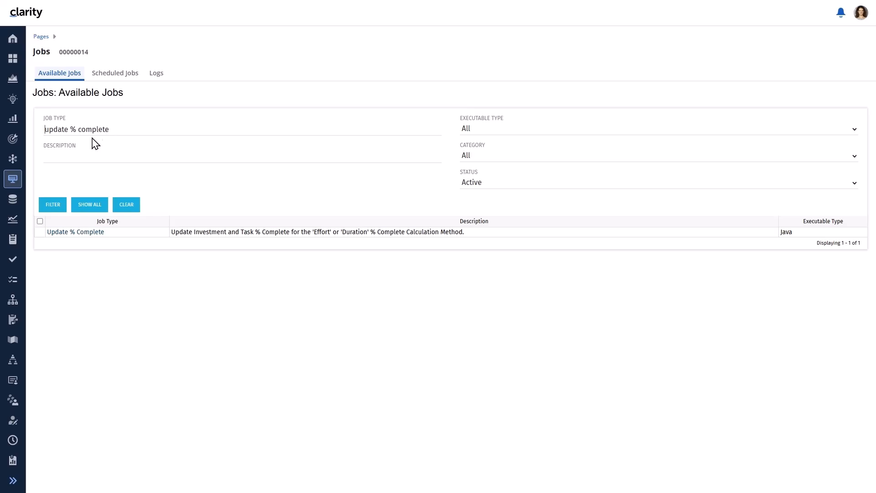
click(67, 233)
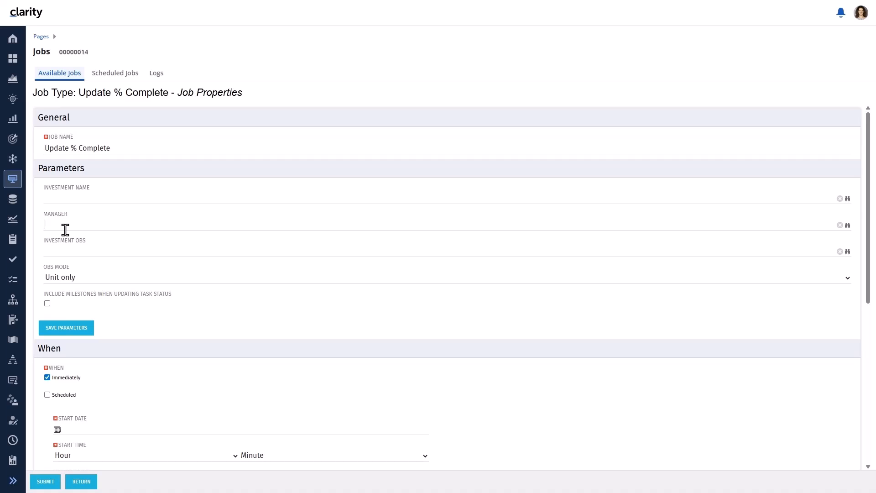
text(ana)
click(68, 236)
Save the job parameters as an 'Update % Complete' set named for the manager with milestone status.
click(62, 329)
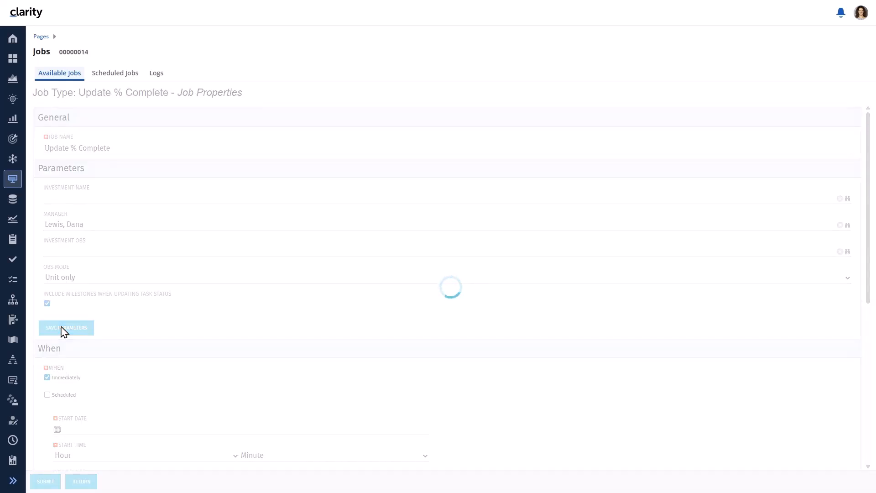
text(Upde)
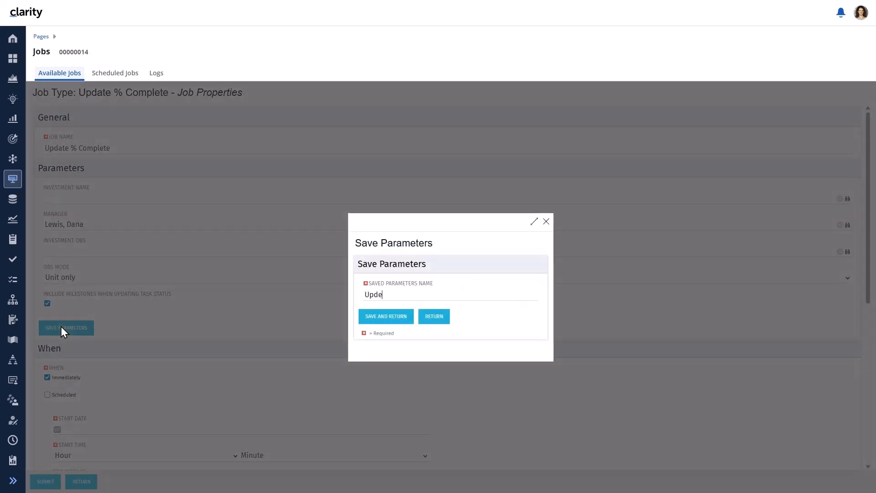
key(BackSpace)
text(ate % Complete -)
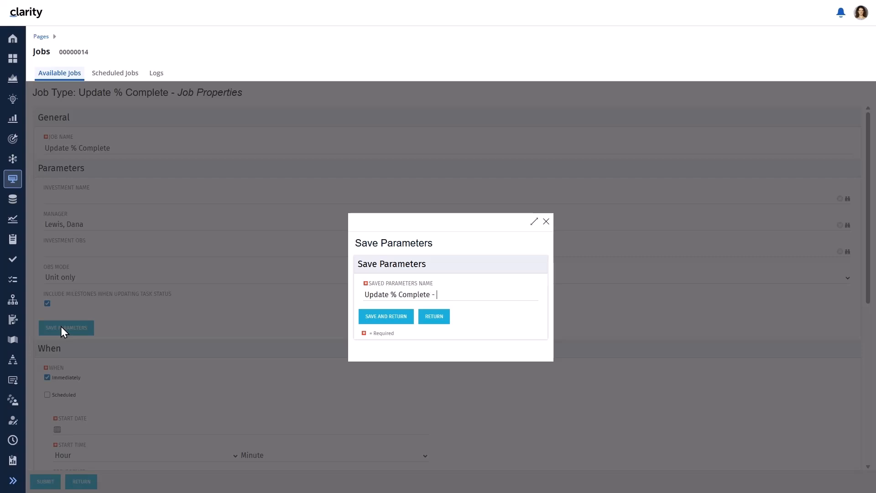
text( Dana with Milestone Status)
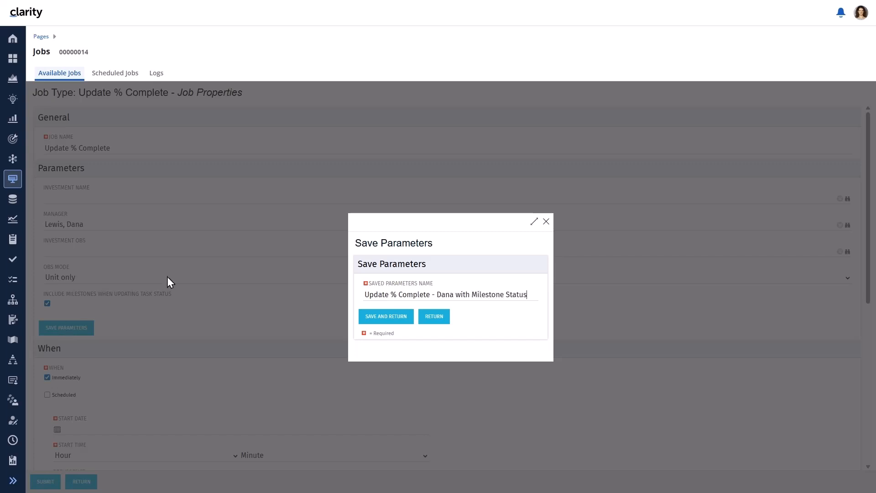
click(375, 317)
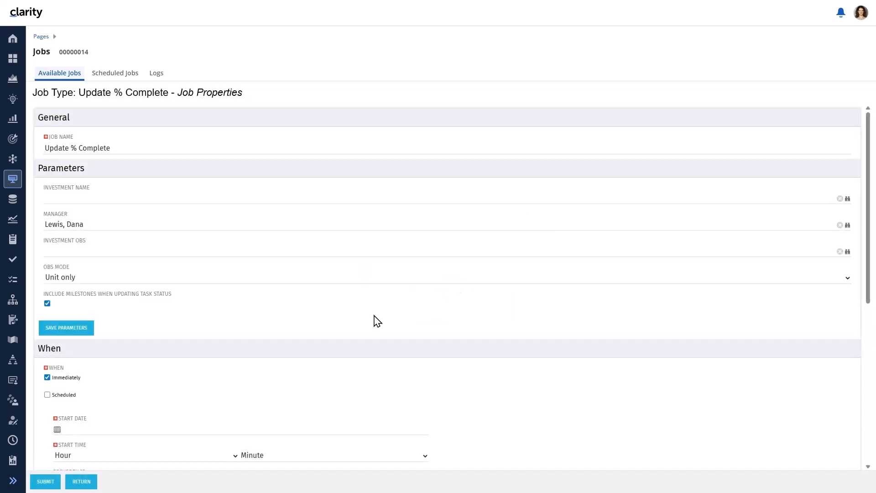
click(75, 480)
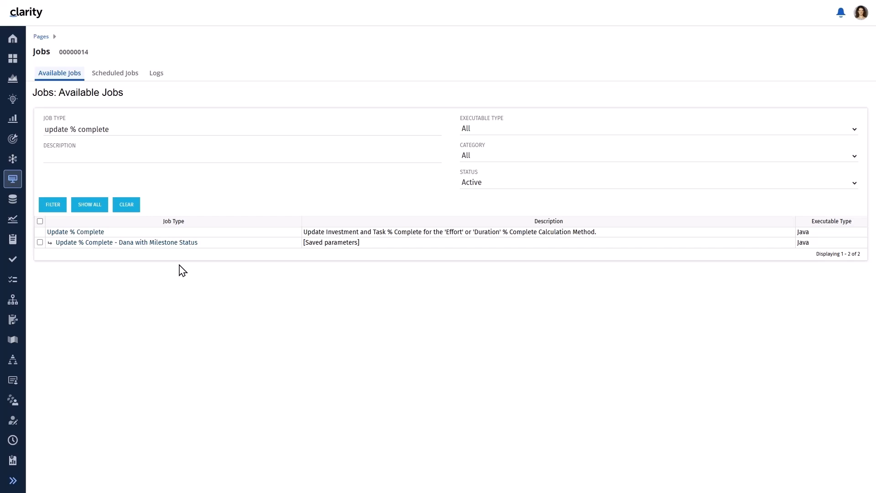
Open the saved milestone parameter set, add 'with Milestone' and the manager's name to the job name, and submit.
click(176, 243)
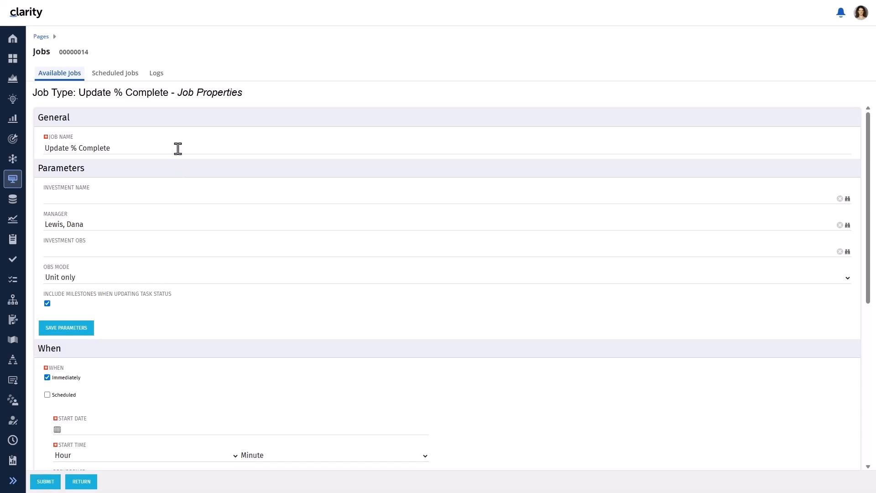
text(with Milestones)
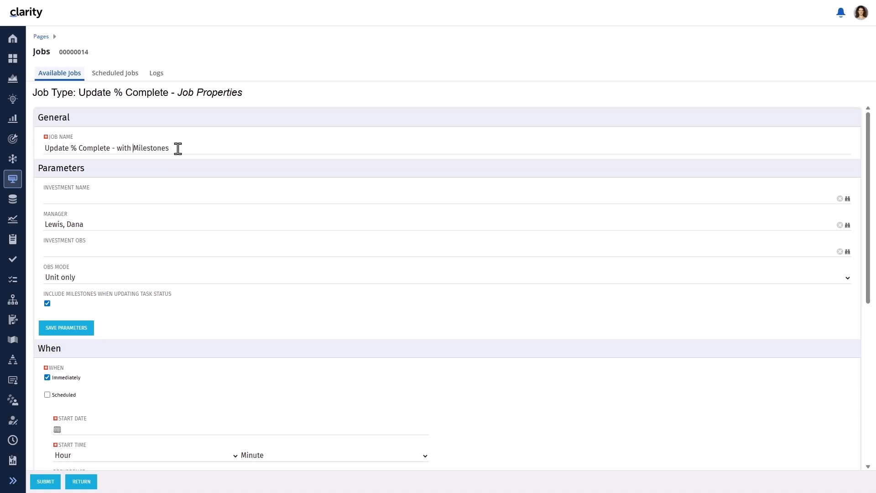
text(Dana)
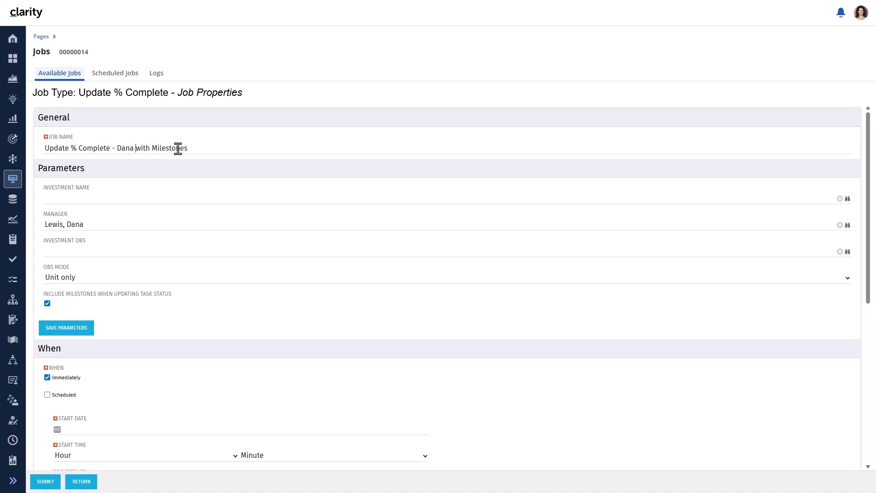
click(44, 483)
Filter Scheduled Jobs for 'update % complete' to confirm Completed, then go to Projects.
text(upd)
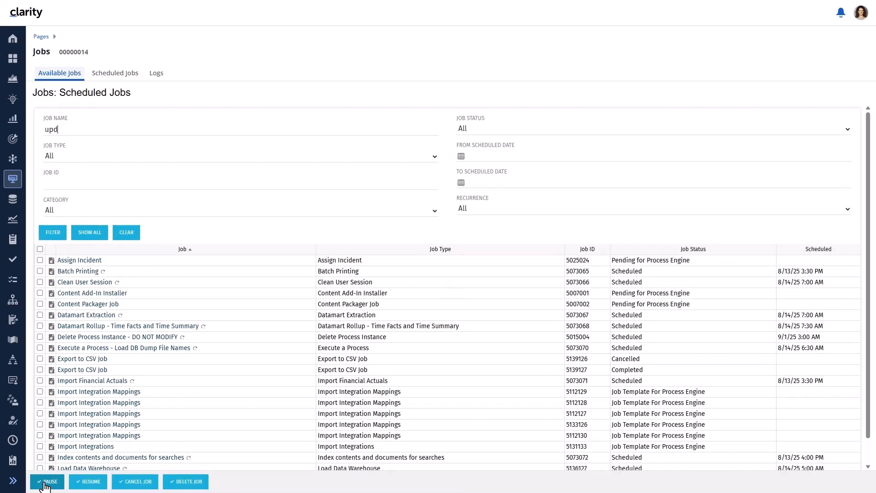
text(ate % complete)
key(Return)
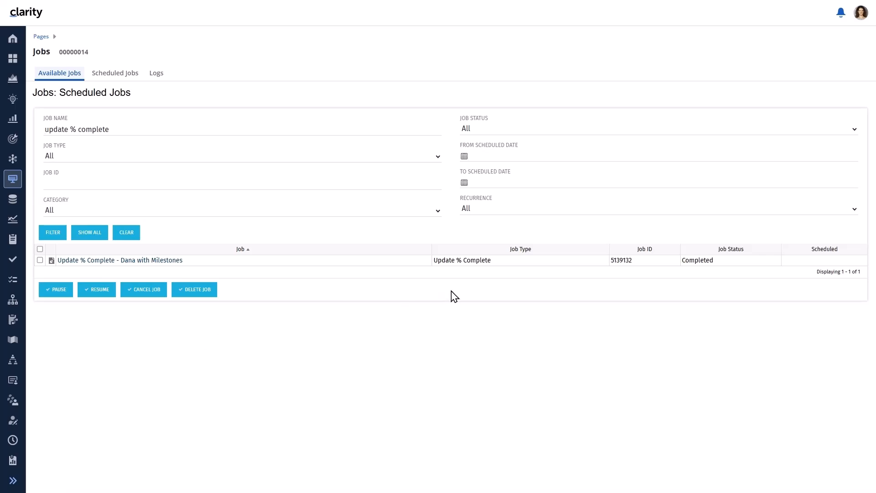
click(14, 80)
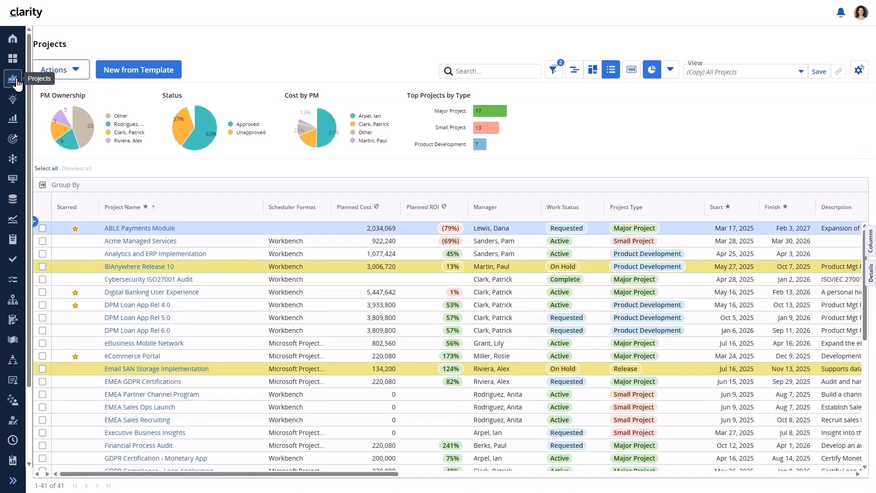
Open ABLE Payments Module's task list and expand the whole task tree.
click(153, 228)
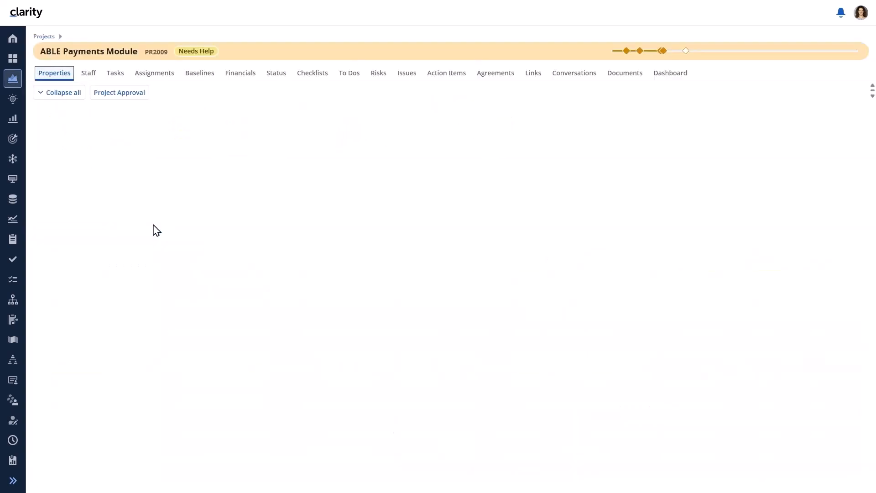
click(118, 75)
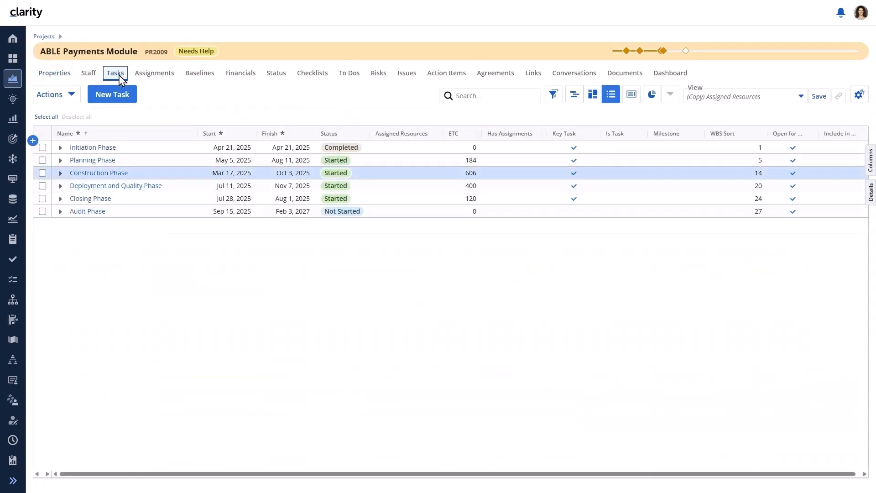
right_click(381, 150)
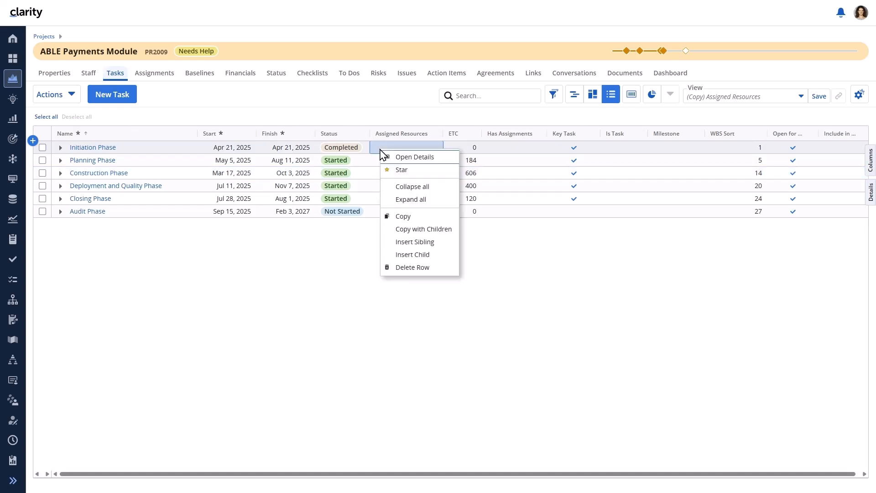
click(405, 199)
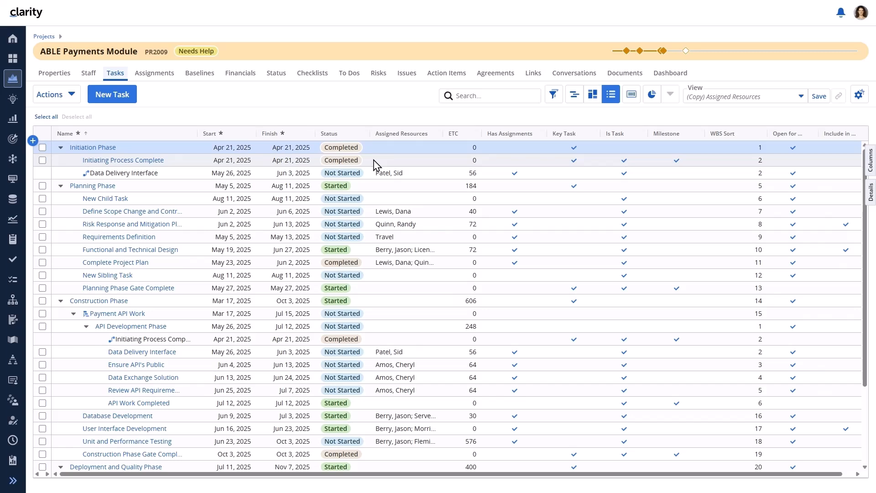
Check the Planning, Testing, Deployment and Closing statuses, then collapse all phases.
click(357, 187)
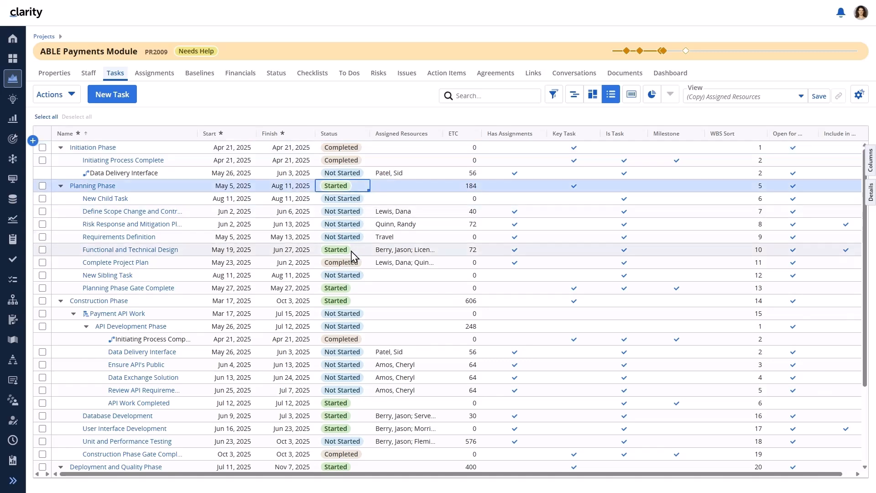
click(336, 326)
click(338, 313)
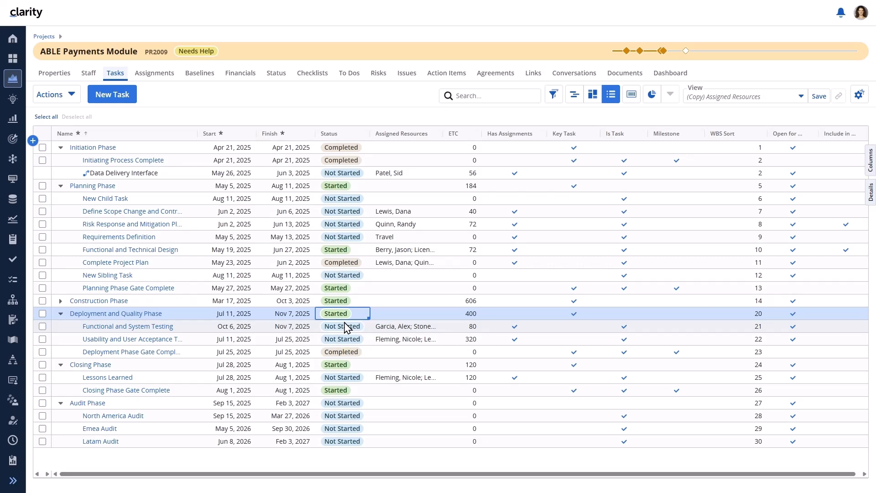
click(343, 367)
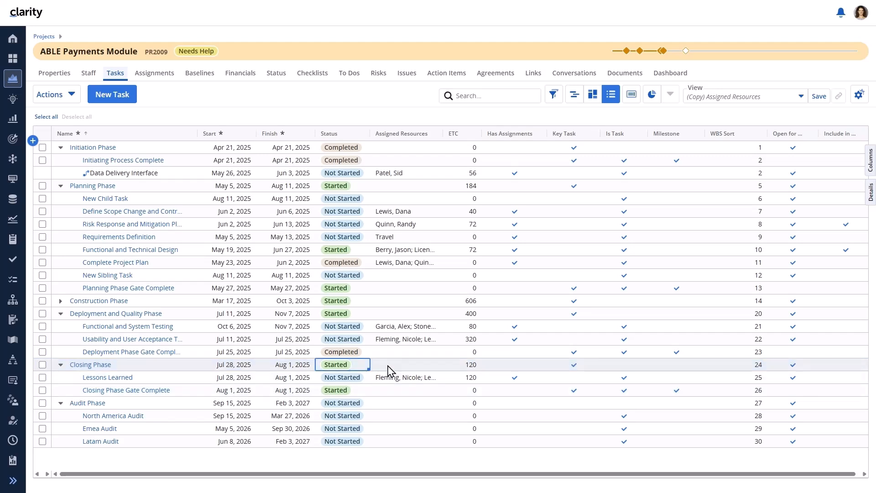
right_click(390, 365)
click(413, 391)
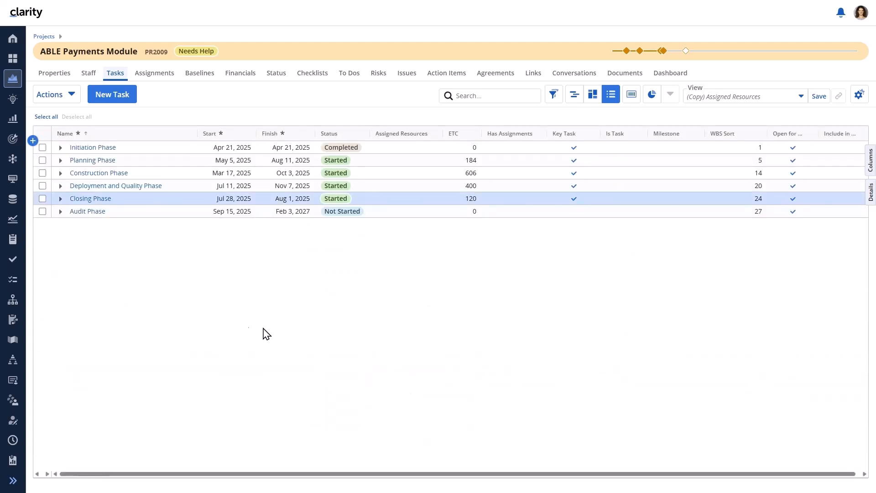
Filter Available Jobs for 'update % complete' and open the Update % Complete job.
click(14, 179)
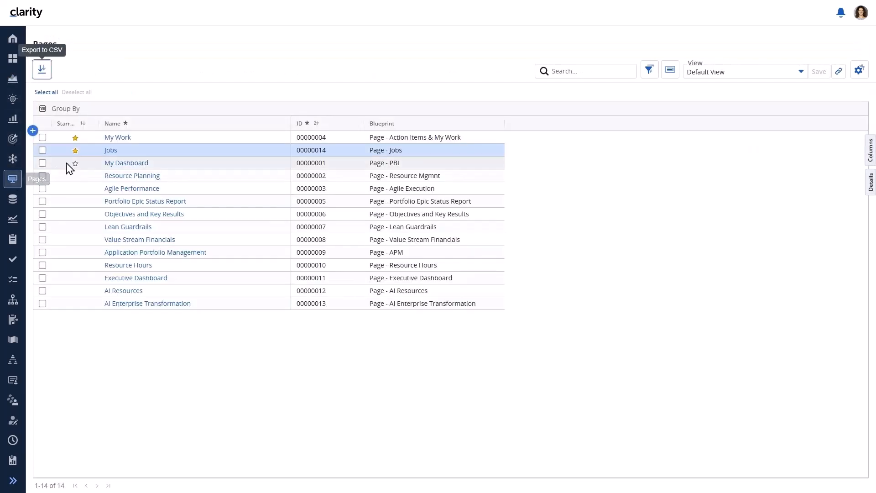
click(111, 152)
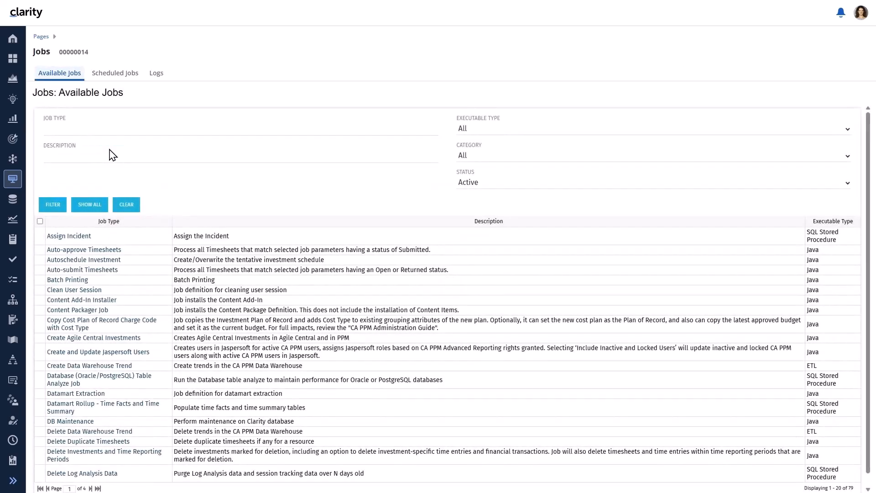
click(110, 132)
text(update % complete)
key(Return)
click(80, 243)
Untick Include Milestones, rename the job with the manager's name 'WITHOUT Milestone', submit, and refresh before opening Projects.
click(47, 303)
click(131, 147)
text(- Dana WITHOUT Milestones)
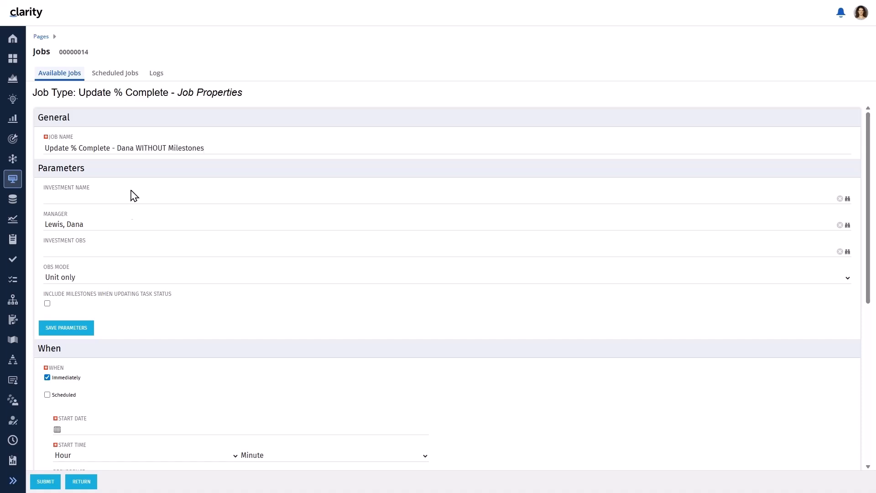
click(46, 481)
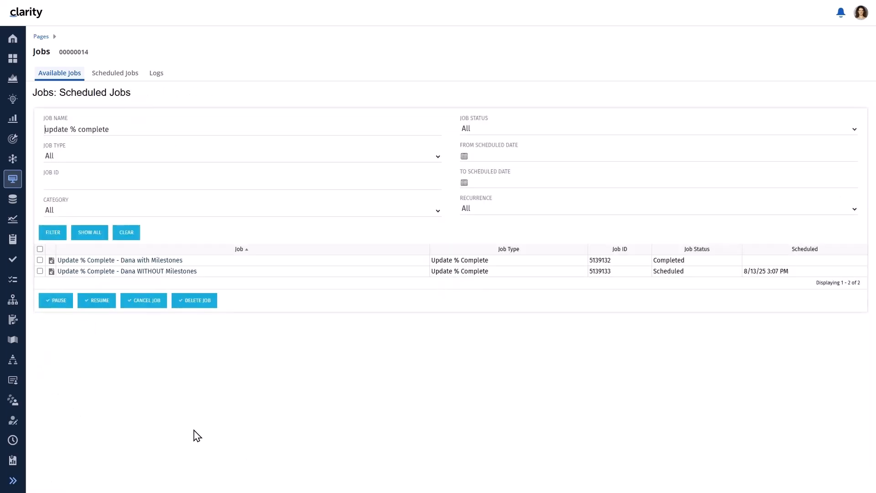
click(51, 237)
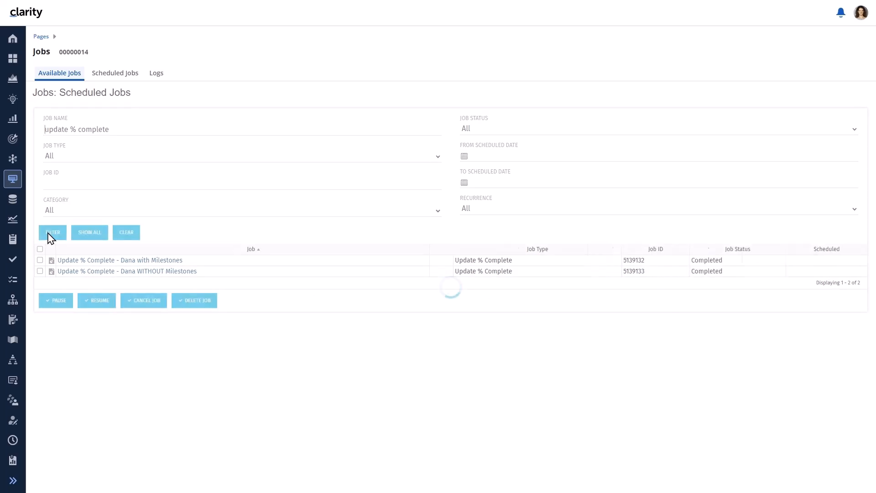
click(16, 83)
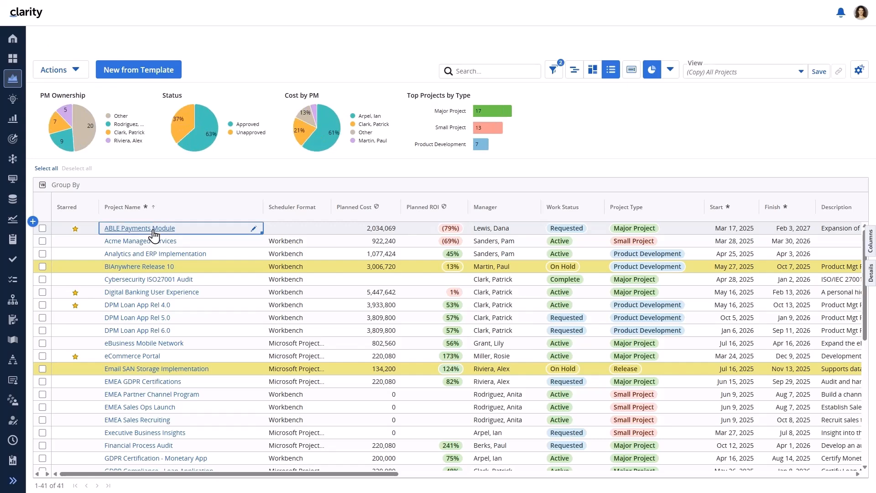
Open ABLE Payments Module's tasks, expand all phases, and collapse Construction Phase.
click(153, 231)
click(124, 75)
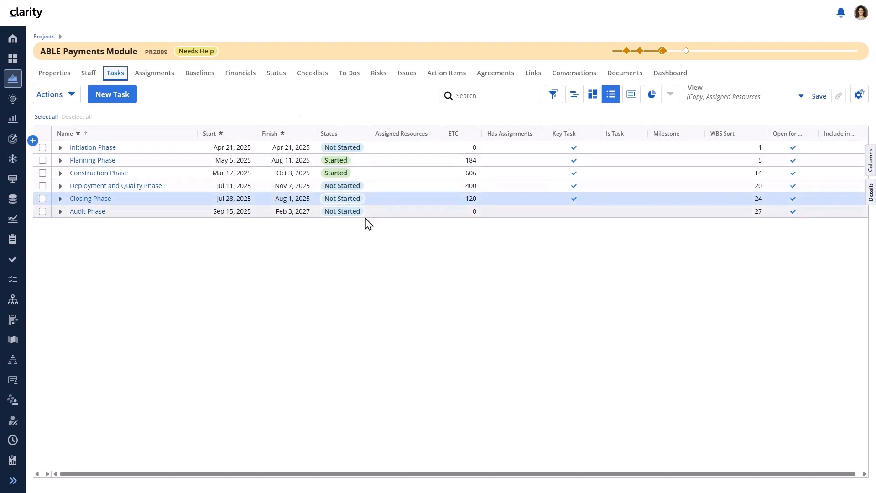
right_click(373, 150)
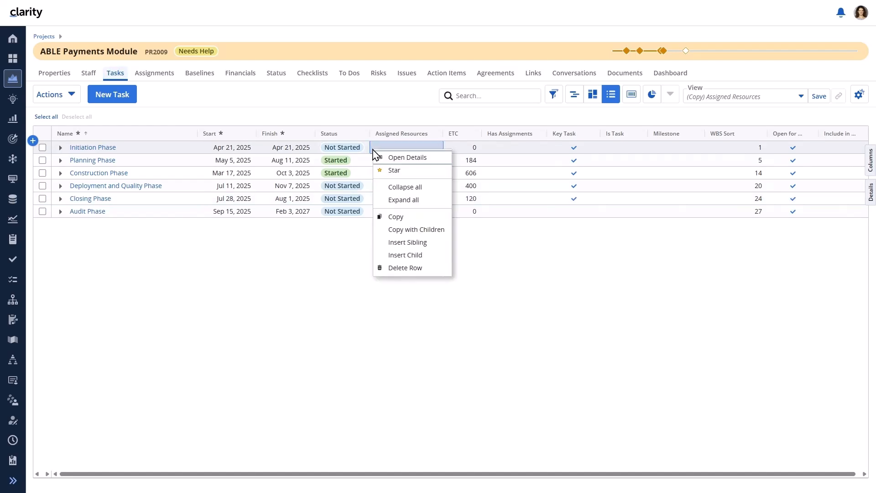
click(395, 200)
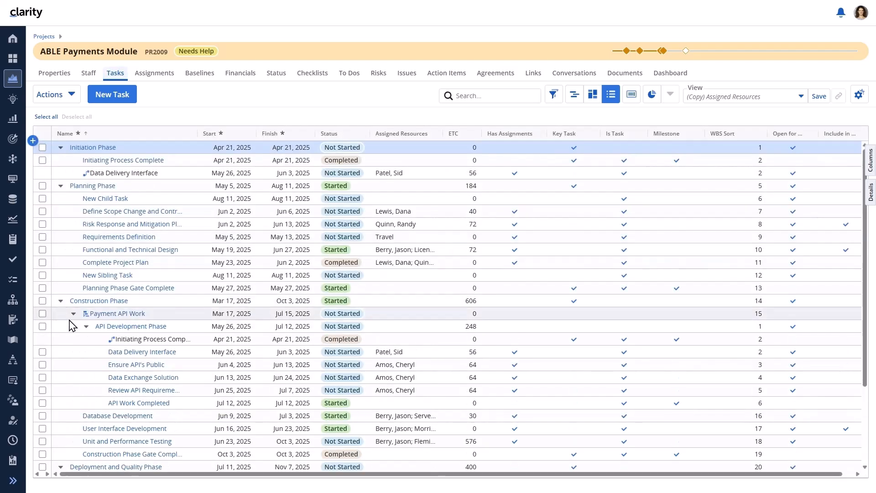
click(60, 300)
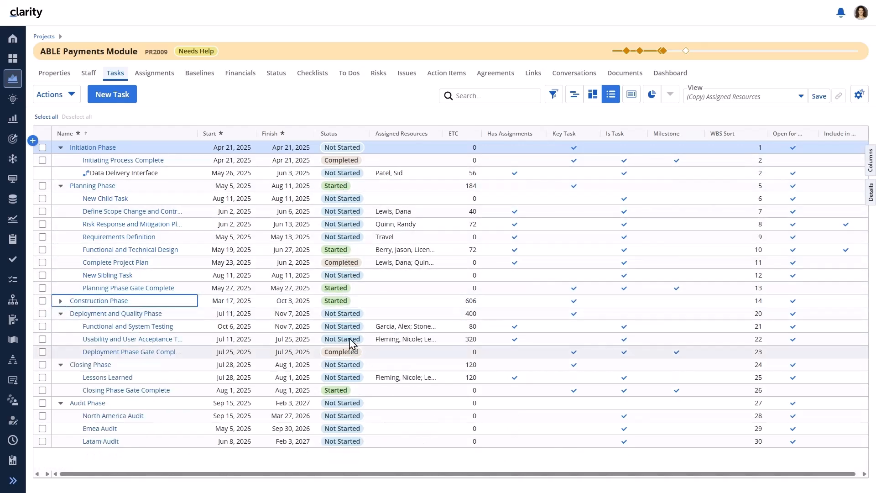
Inspect the Initiation, Planning, Deployment and Quality, and Closing Phase statuses.
click(345, 148)
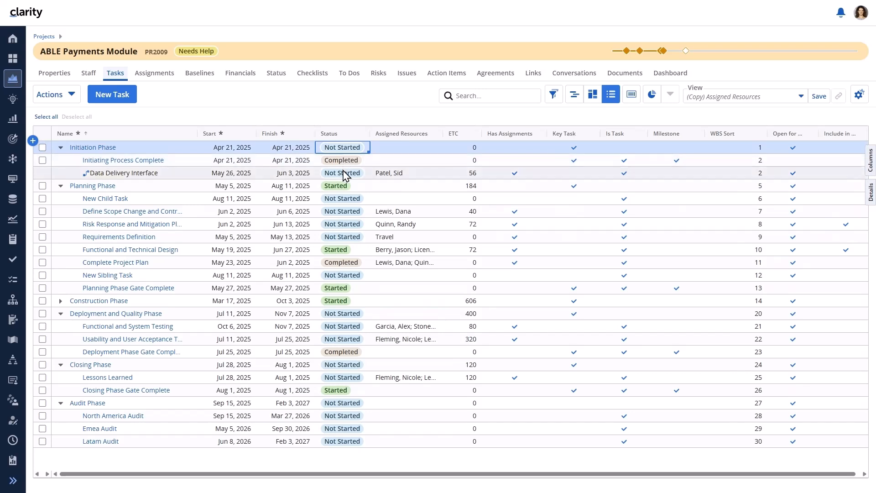
click(345, 187)
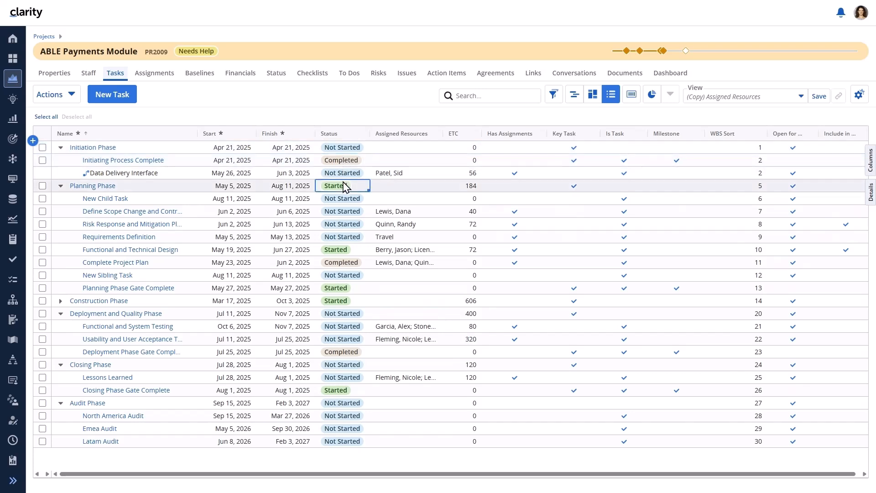
click(346, 314)
click(346, 365)
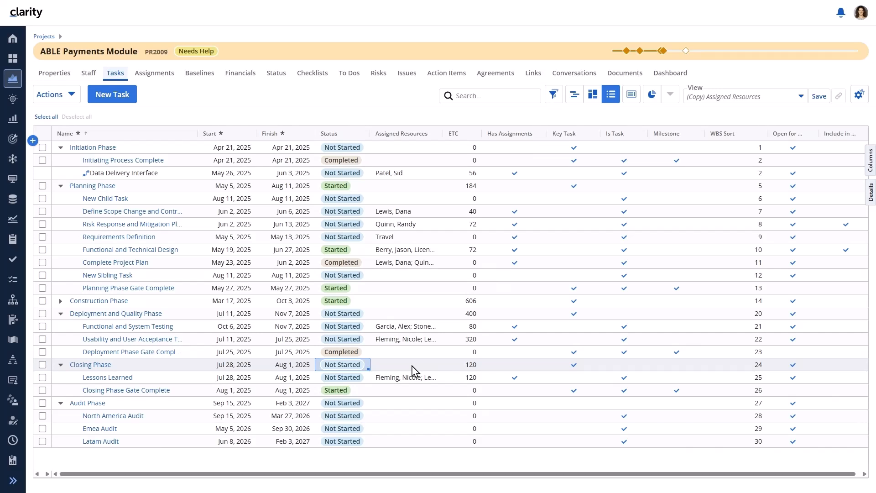
Review Initiating Process Complete's two successor dependencies, then add the Has Dependencies field to its Details layout.
right_click(432, 162)
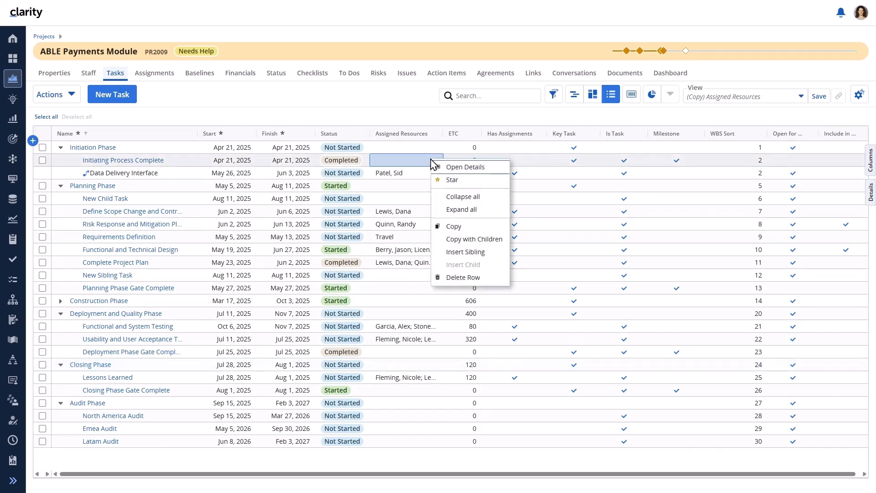
click(449, 167)
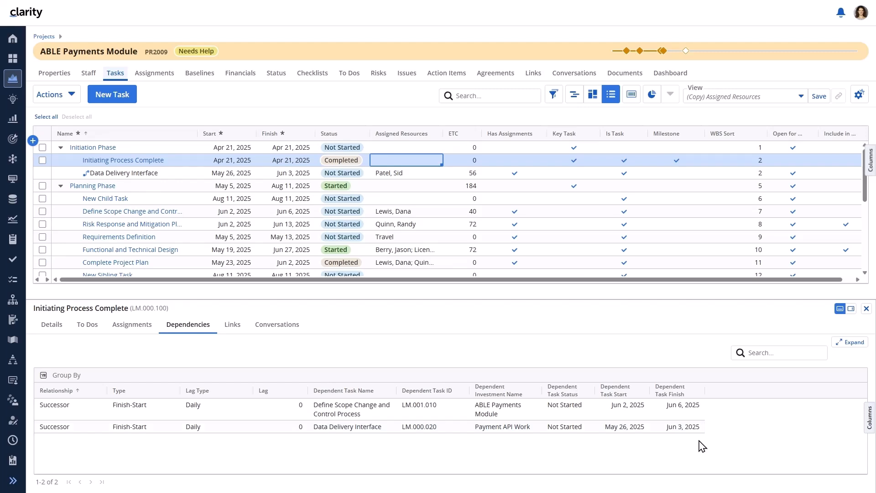
click(50, 325)
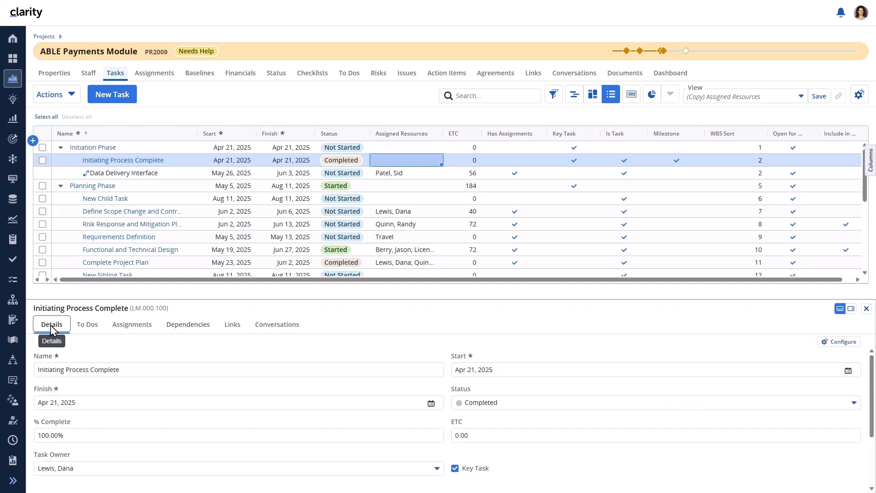
click(841, 342)
click(132, 345)
text(has)
drag(87, 387, 548, 365)
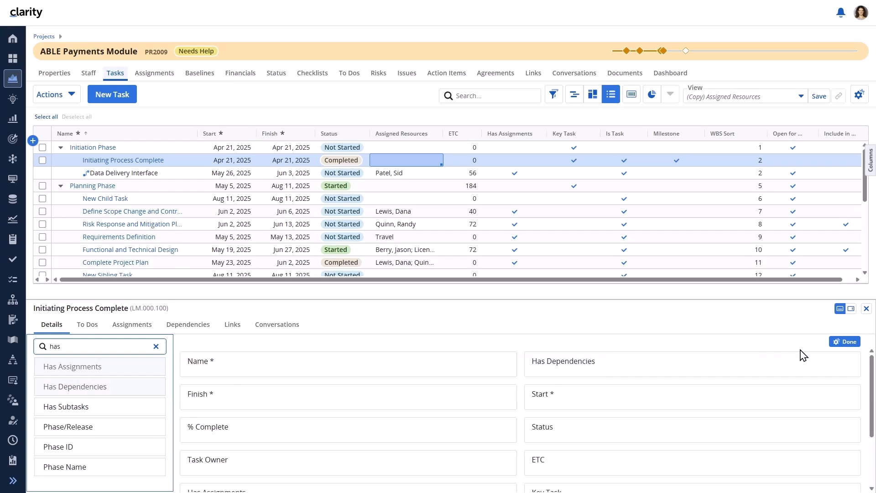
click(845, 342)
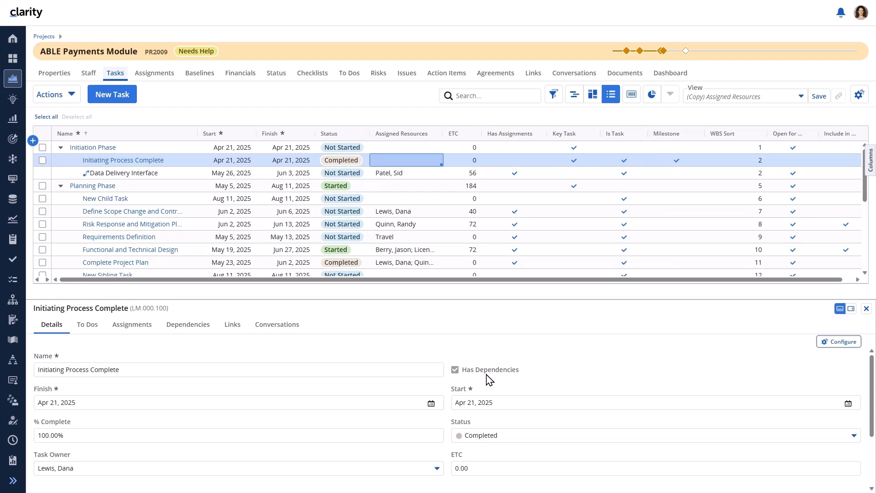
click(867, 309)
Show the Has Dependencies column in the task grid, placed right after Has Assignments.
click(871, 164)
click(816, 148)
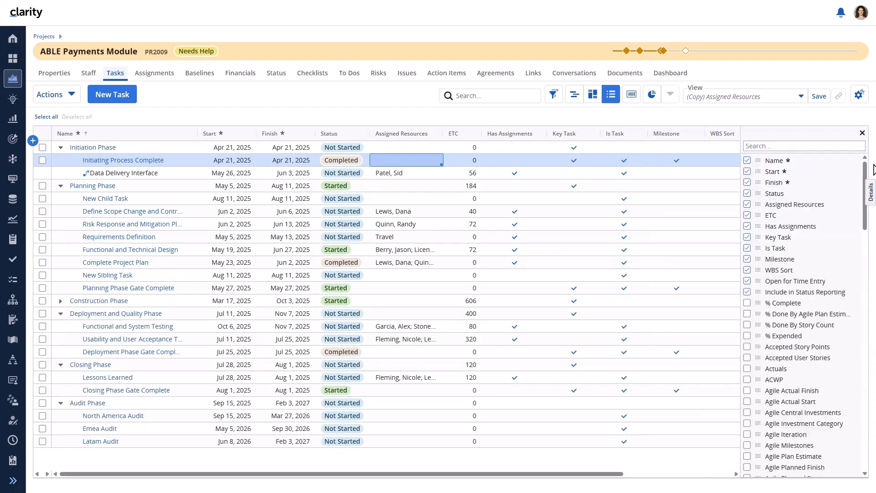
text(has)
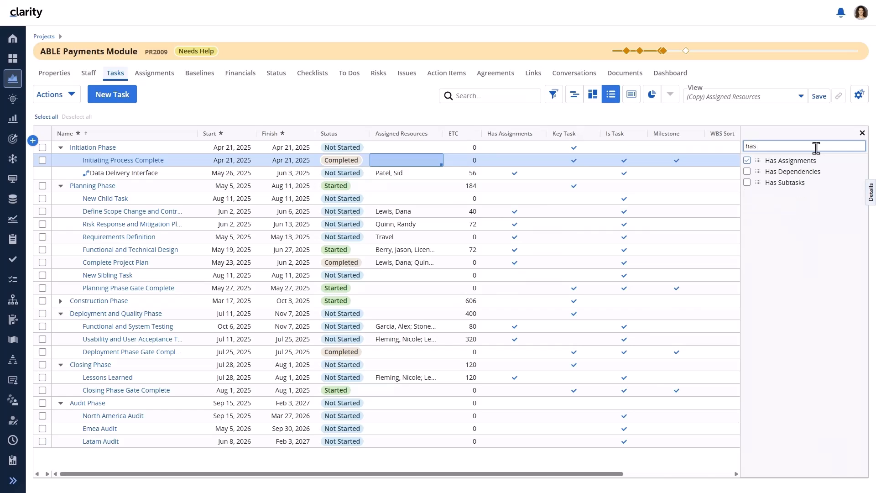
click(747, 172)
drag(759, 172, 622, 133)
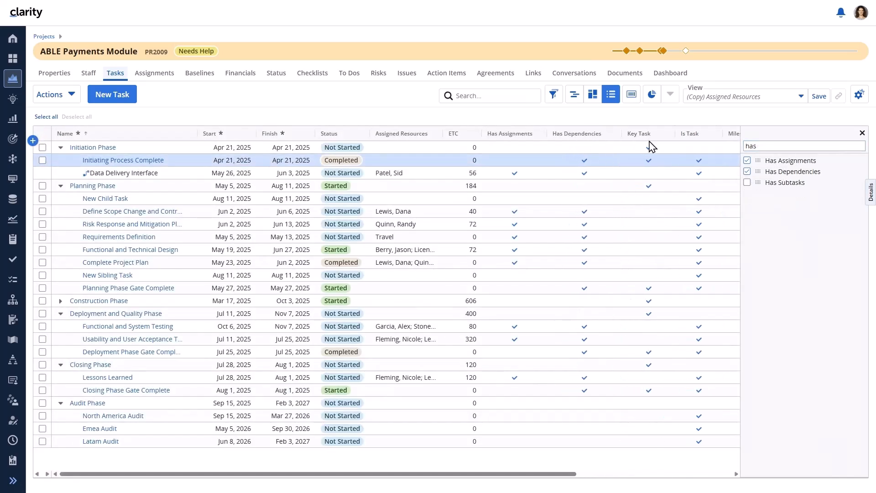
click(863, 134)
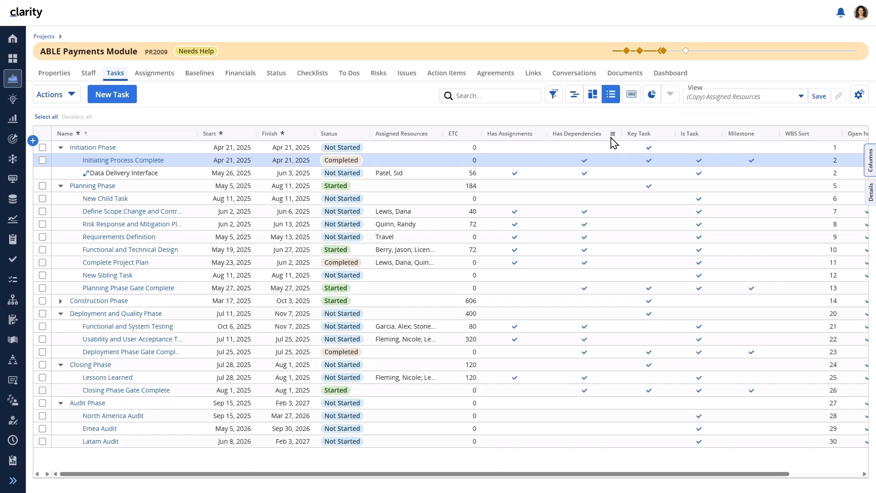
Filter the Has Dependencies column to Yes.
click(613, 134)
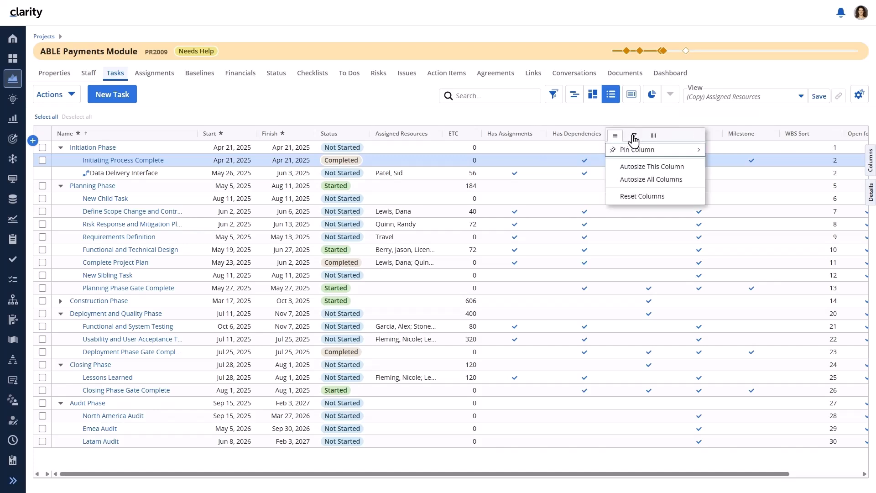
click(634, 137)
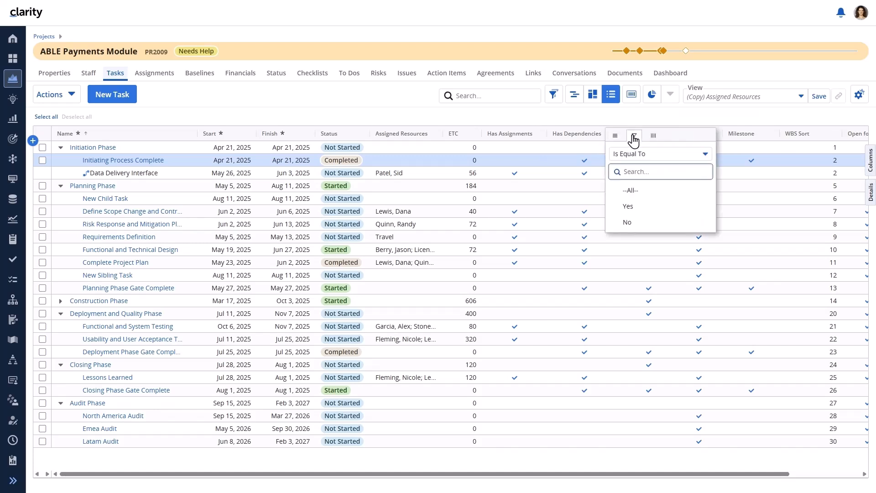
click(637, 208)
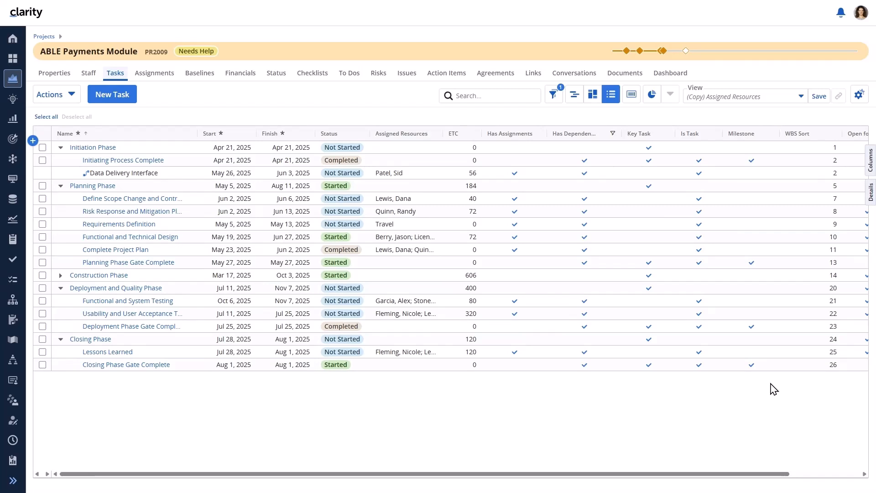
Show the filtered tasks on the Gantt timeline and list Initiating Process Complete's Finish-Start successor dependencies.
click(574, 94)
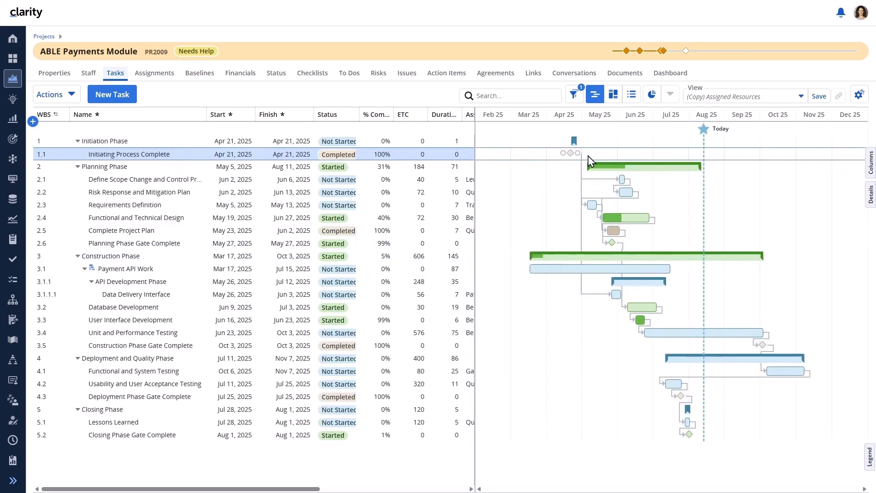
click(870, 194)
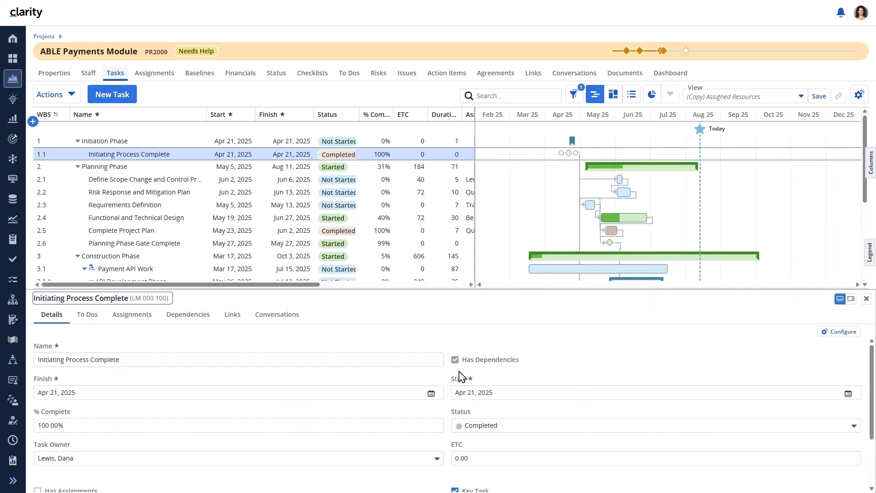
click(203, 320)
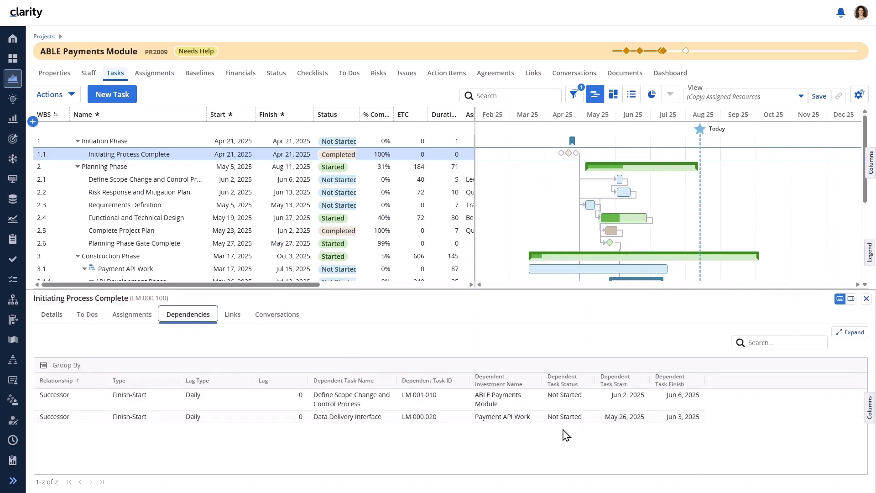